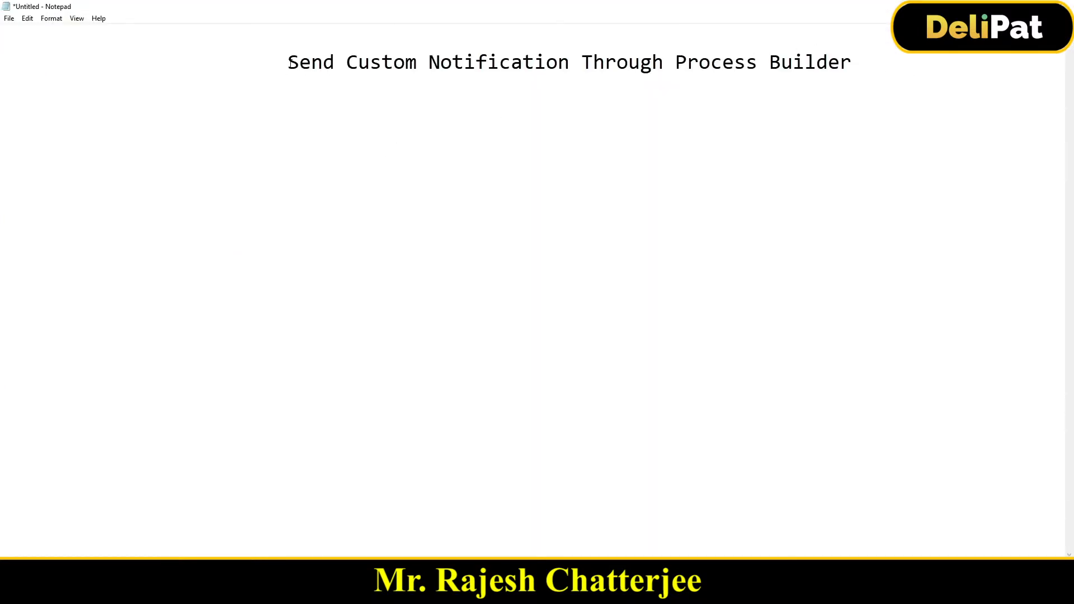
# Add the lines "Team:- Inquiry Team" and "Opp Stage is Lost" to the notes below the title
pyautogui.moveTo(289, 62); pyautogui.dragTo(875, 53)
pyautogui.click(878, 59)
pyautogui.press('Return')
pyautogui.write('Team')
pyautogui.press('Return')
pyautogui.press('Return')
pyautogui.write('Opp Stage is ')
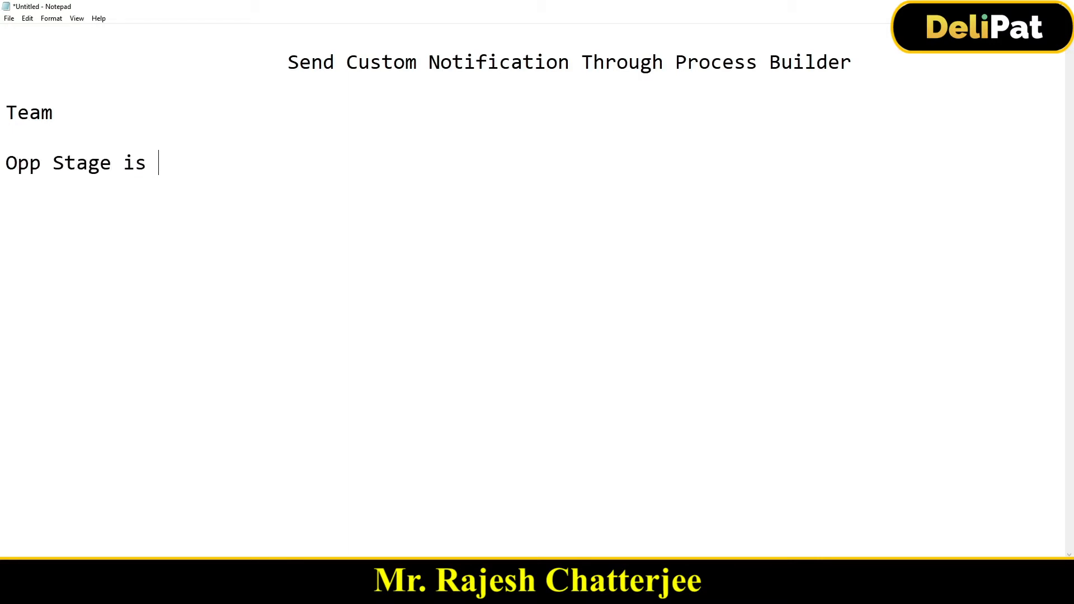
pyautogui.write('Lost')
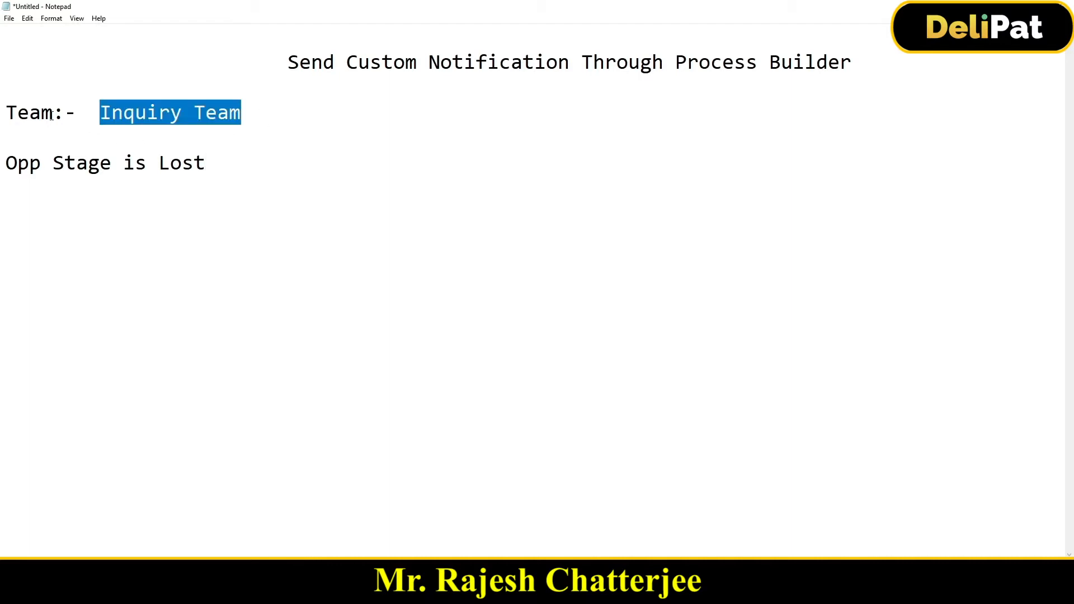
# Extend the team label in the notes to read "Team / Public Group" and highlight the Inquiry Team name
pyautogui.click(50, 116)
pyautogui.write('/ Public')
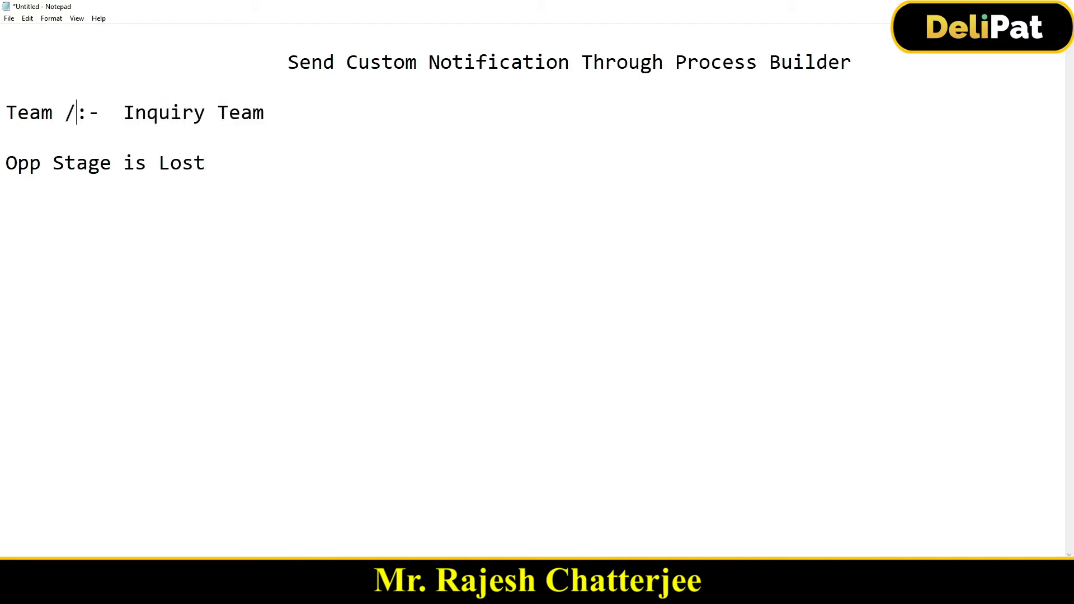
pyautogui.write(' Group')
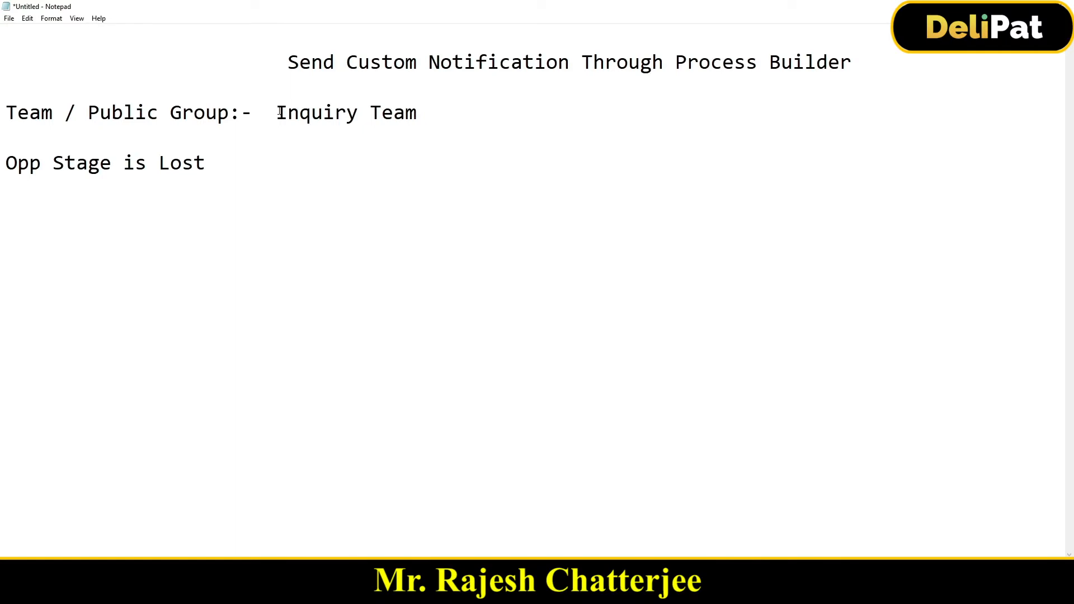
pyautogui.moveTo(279, 112); pyautogui.dragTo(428, 108)
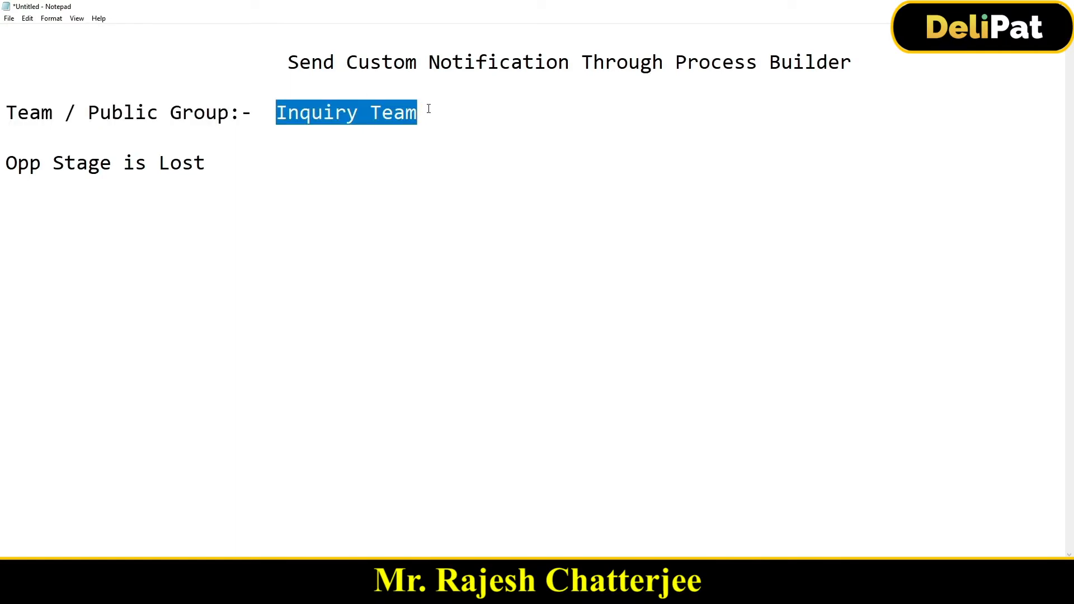
# Switch to Salesforce, find Opportunities, and open the details of the first Opp3 opportunity for account Xyz Pvt Ltd
pyautogui.hotkey('alt', 'Tab')
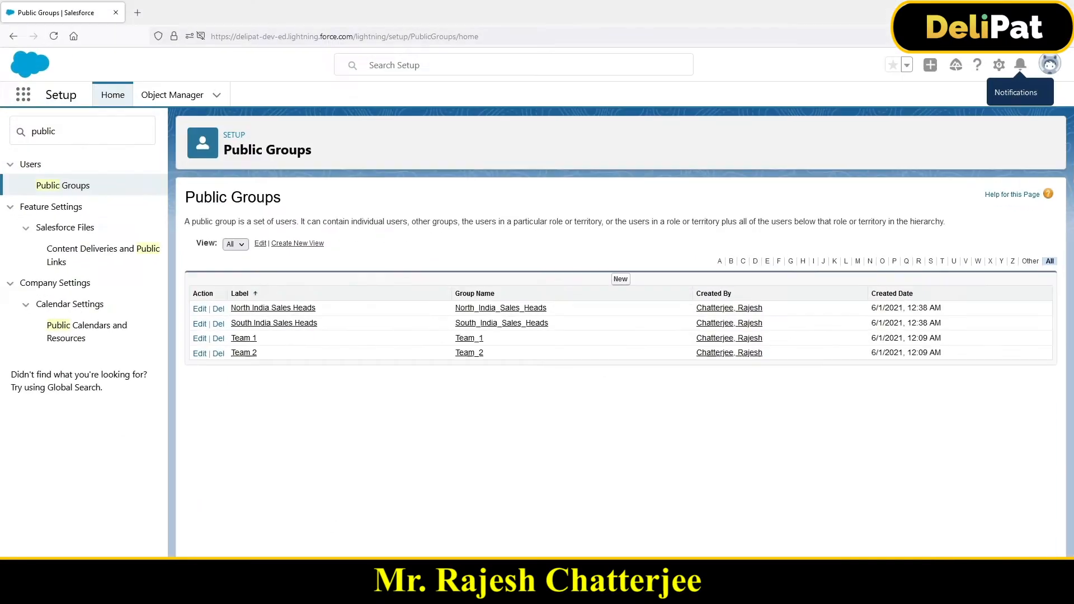
pyautogui.click(23, 96)
pyautogui.write('opp')
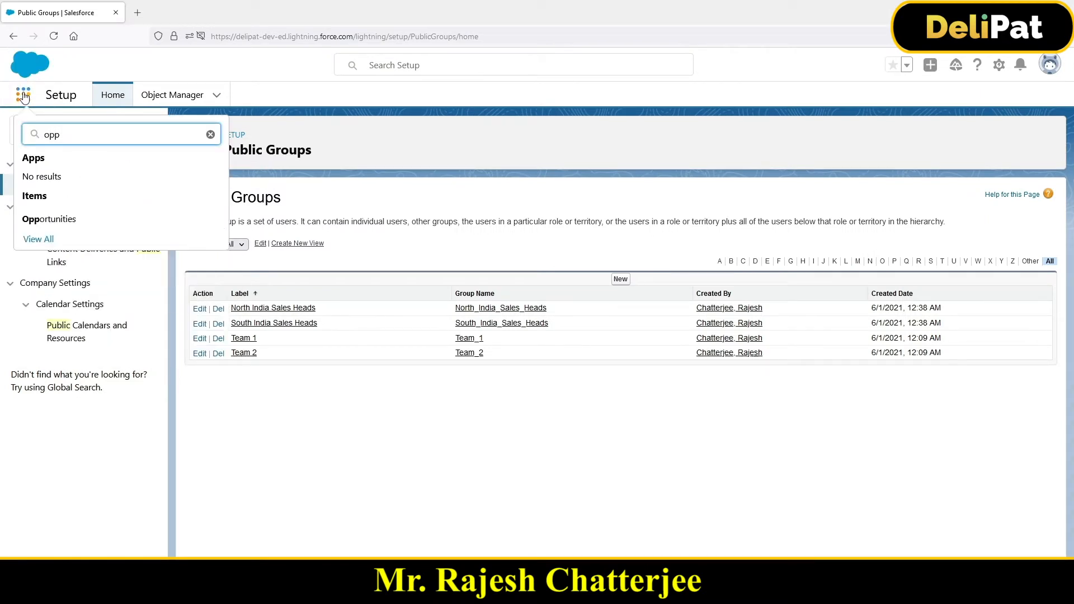
pyautogui.click(49, 219)
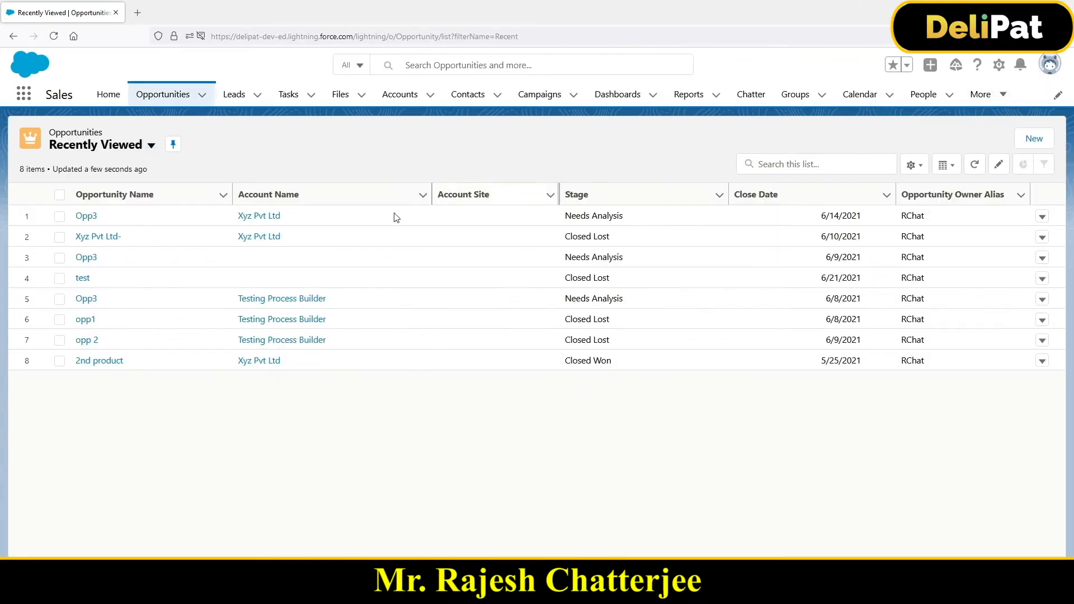
pyautogui.click(88, 220)
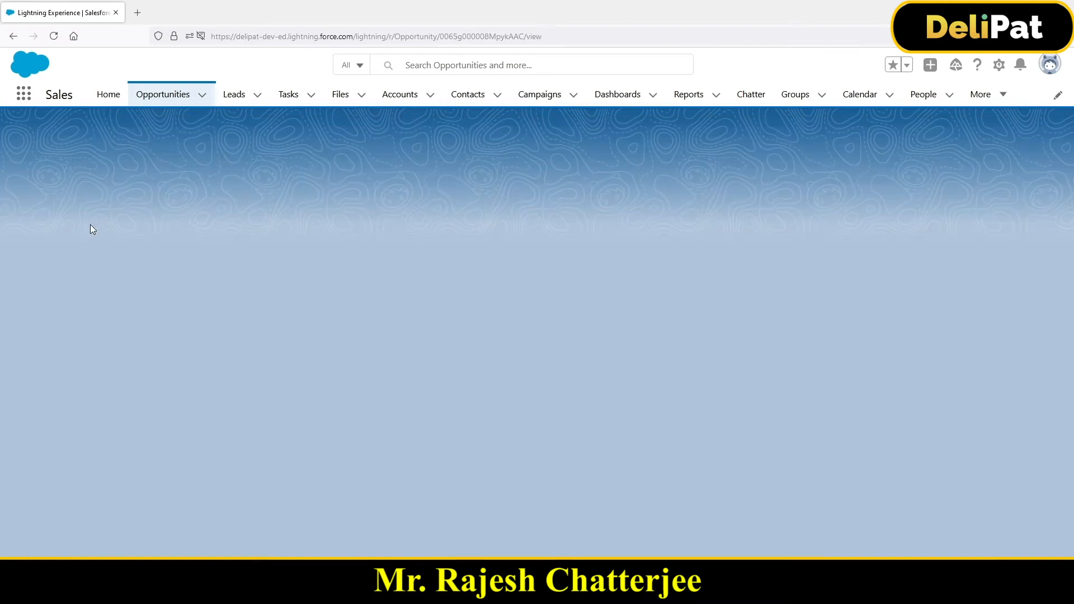
pyautogui.click(112, 294)
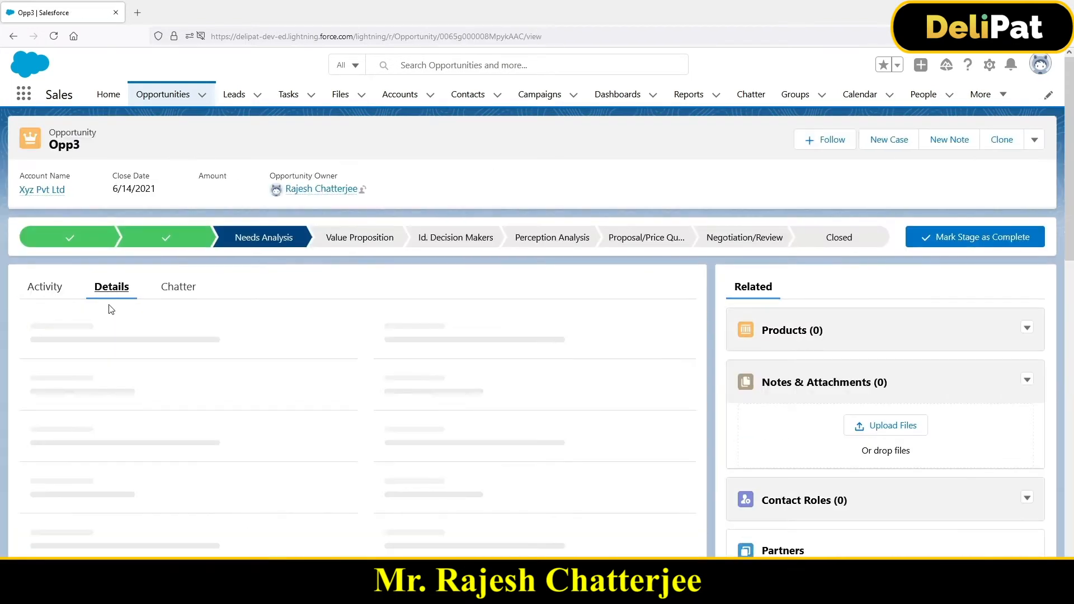
# View the list of notifications from the opportunity page and close it
pyautogui.moveTo(52, 343)
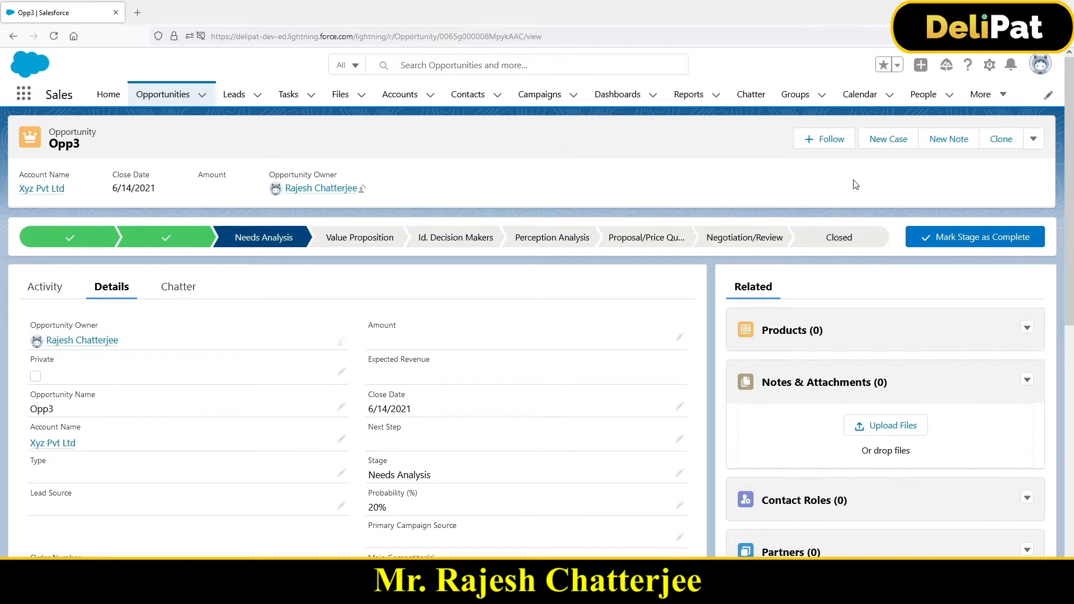
pyautogui.click(1011, 65)
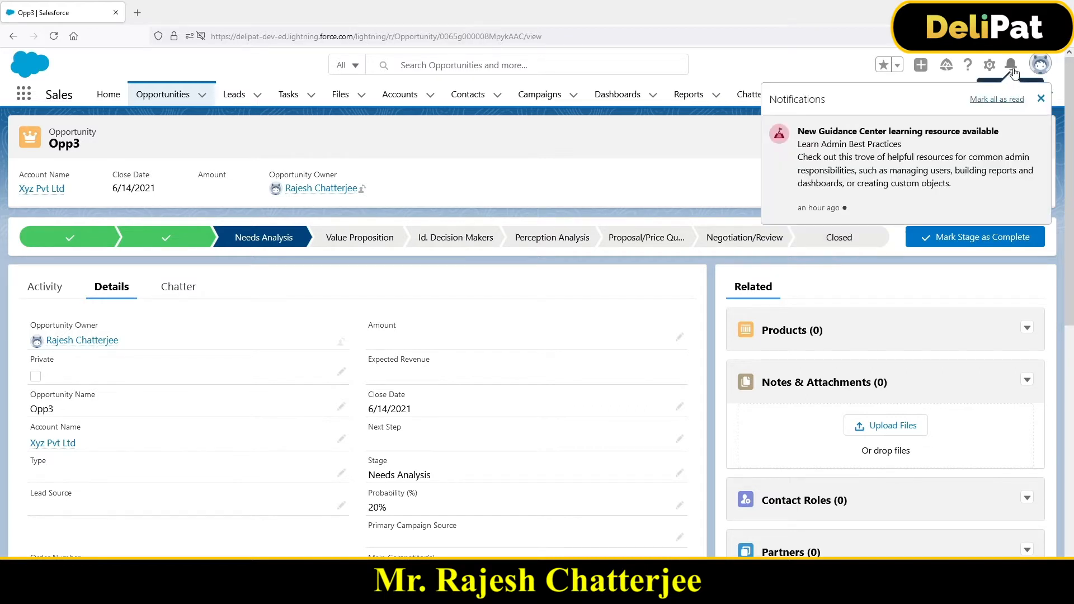
pyautogui.click(1041, 99)
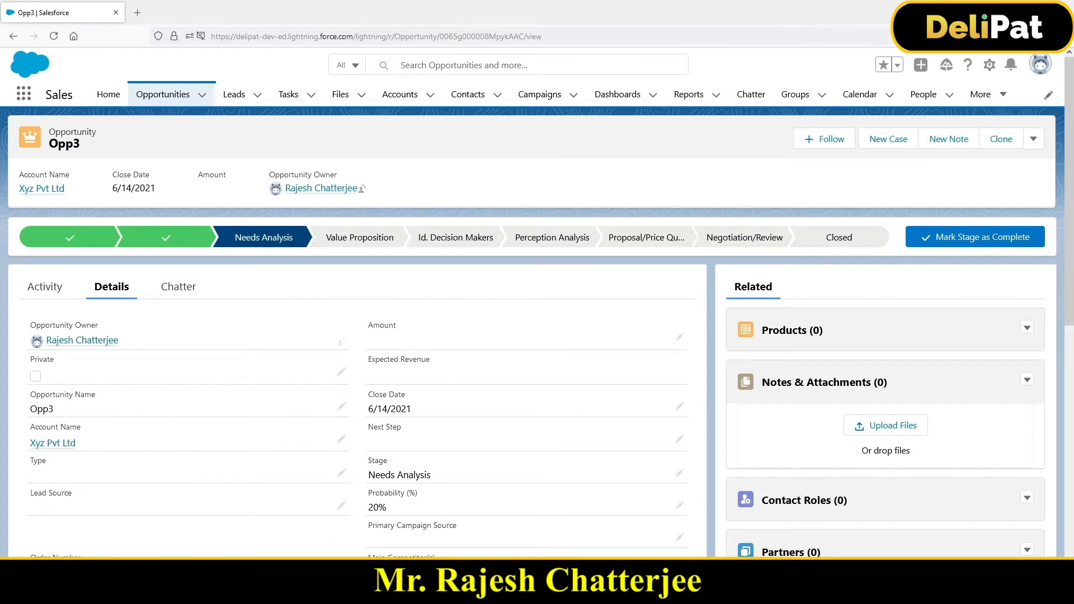
# Switch to Notepad and add the numbered list "1. Public group", "2. Custom Notofication", "3. Process builder" below the opportunity stage line
pyautogui.click(399, 592)
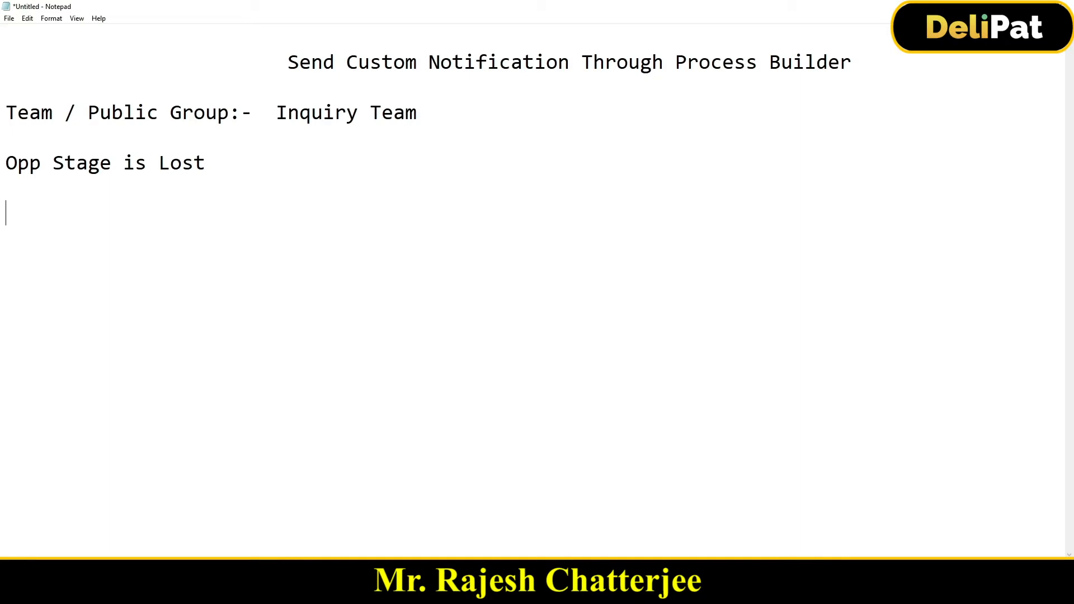
pyautogui.write('1. Public group')
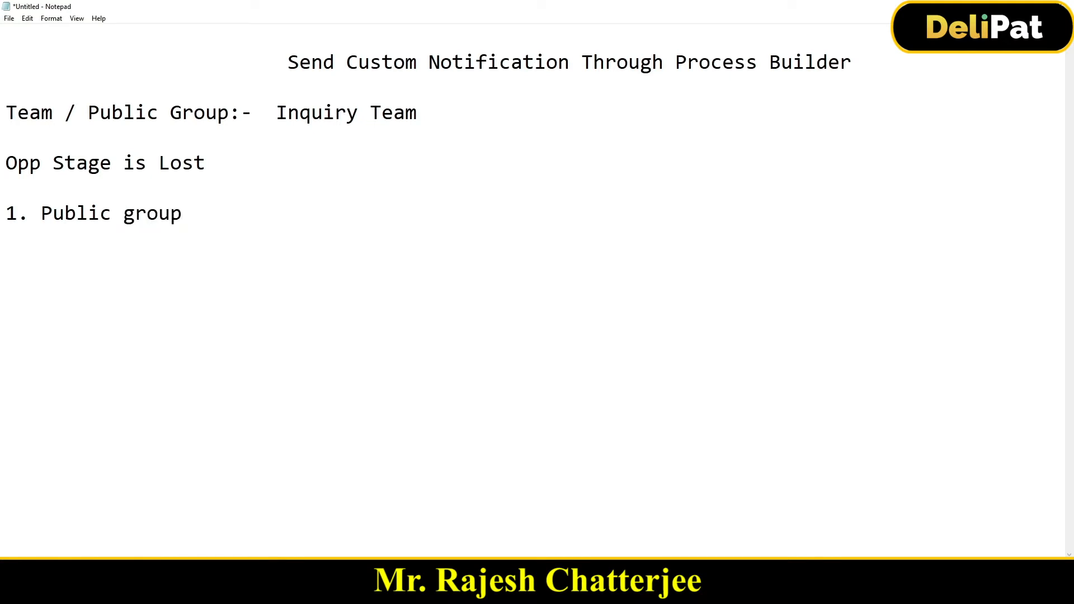
pyautogui.moveTo(277, 112); pyautogui.dragTo(419, 112)
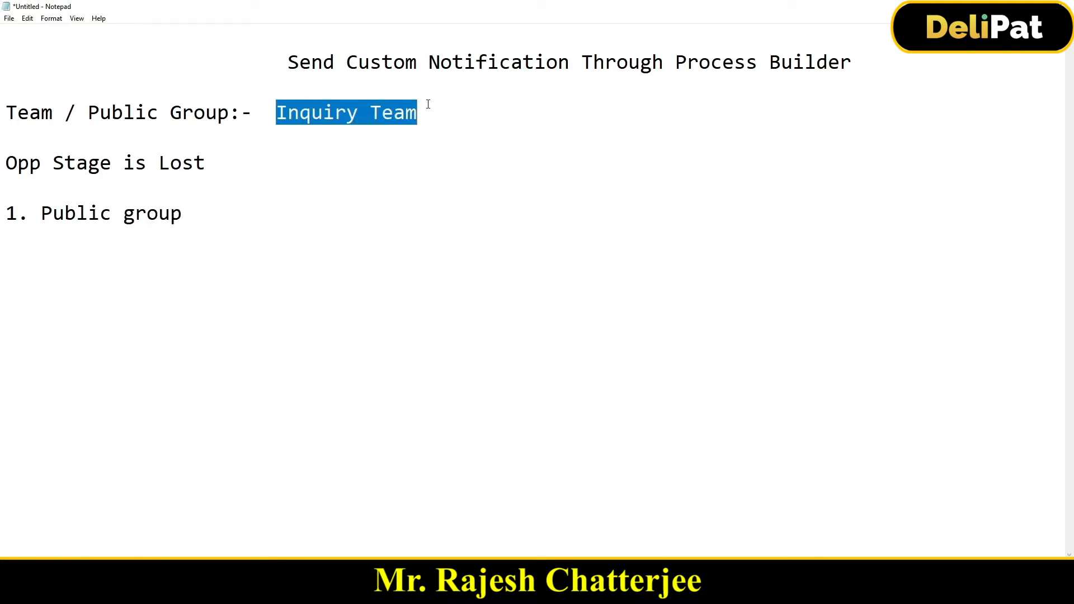
pyautogui.click(191, 208)
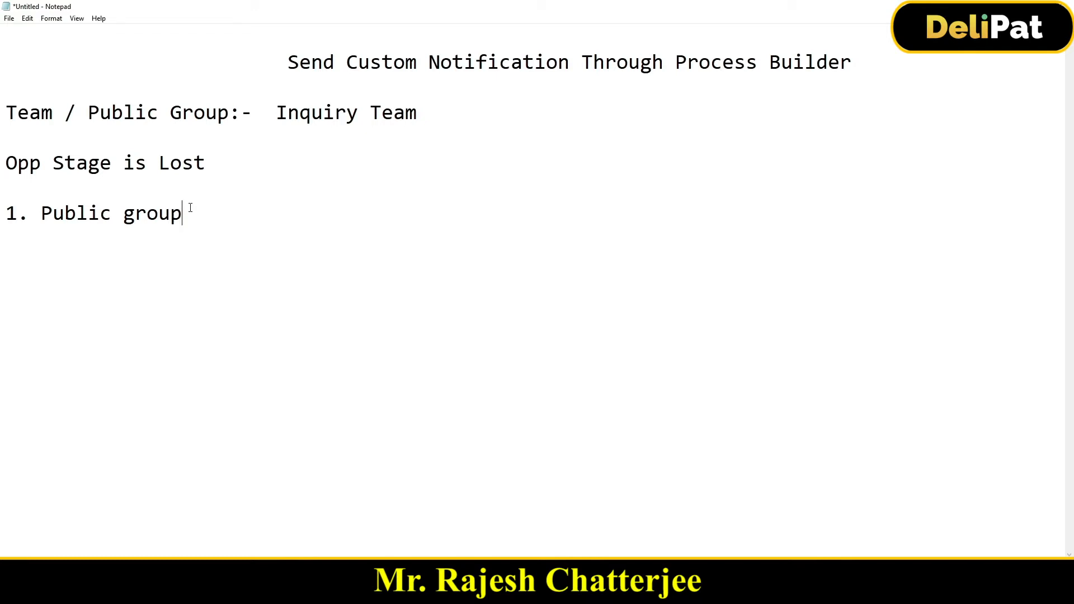
pyautogui.press('Return')
pyautogui.write('2. Custom Notofication')
pyautogui.press('Return')
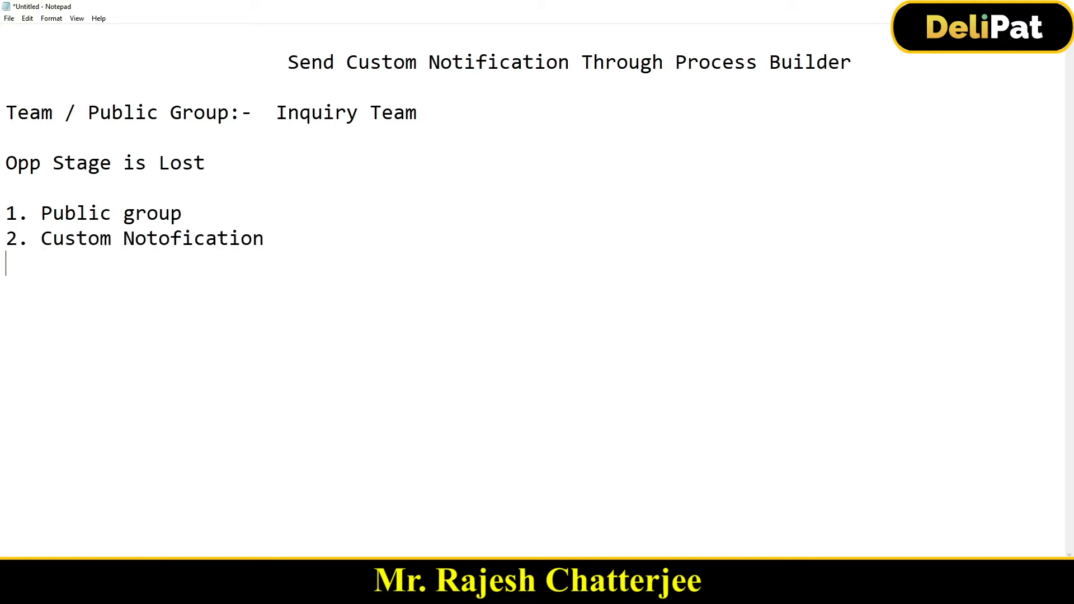
pyautogui.write('3. Process bu')
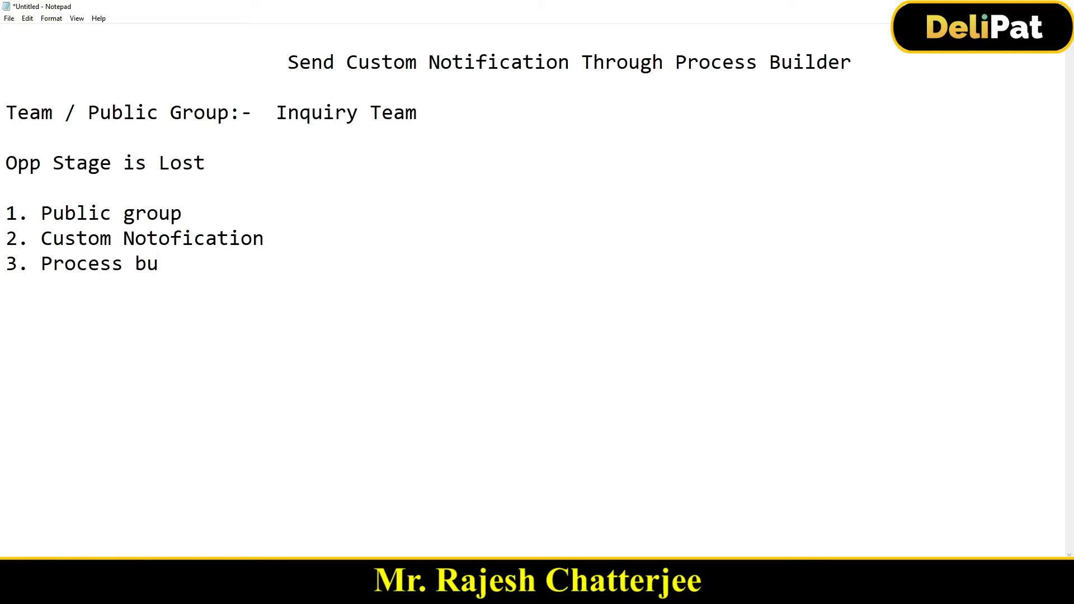
pyautogui.write('ilder')
# Switch to Salesforce Setup, search for "public", and start a new group in Public Groups
pyautogui.hotkey('alt', 'Tab')
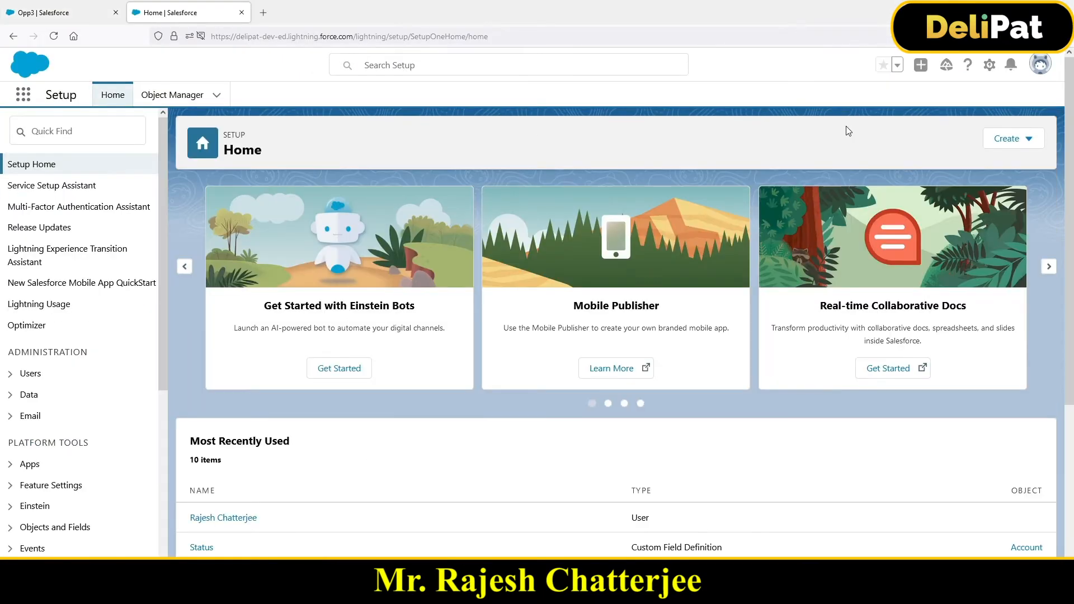
pyautogui.click(88, 136)
pyautogui.write('public')
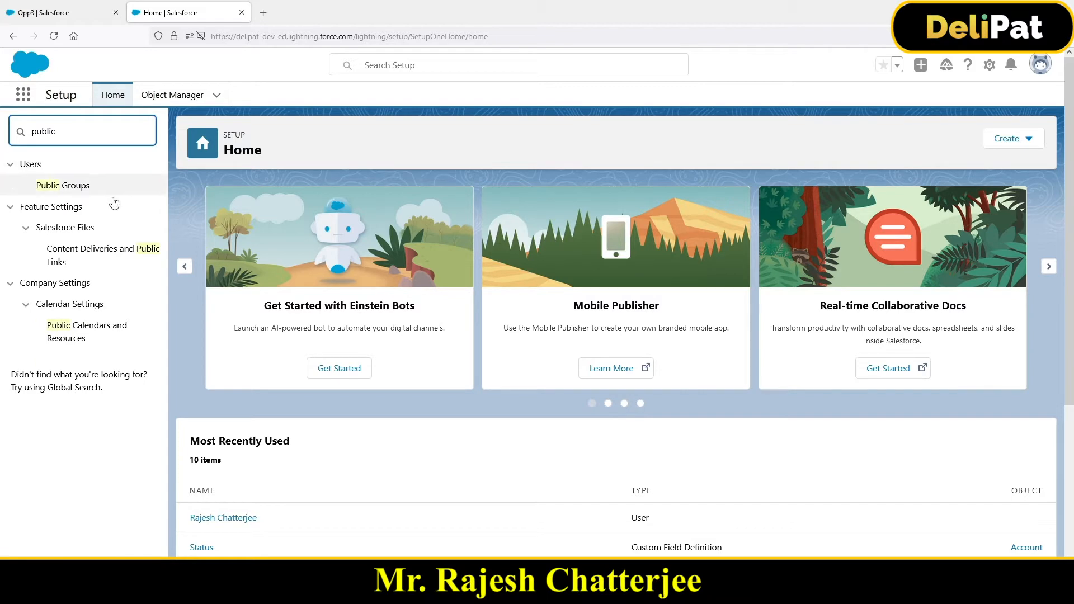
pyautogui.click(78, 185)
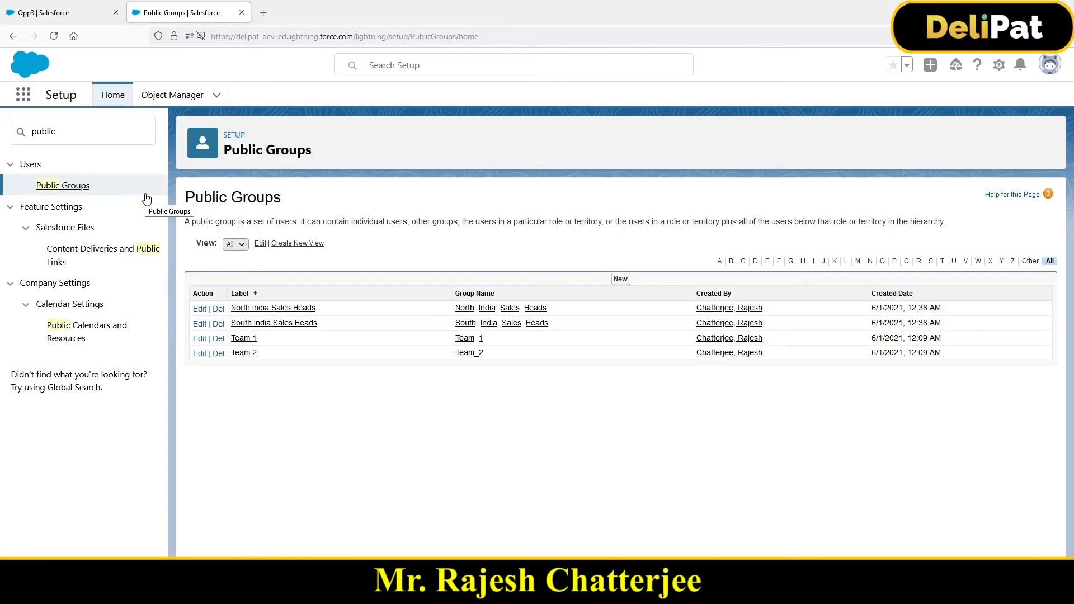
pyautogui.click(618, 285)
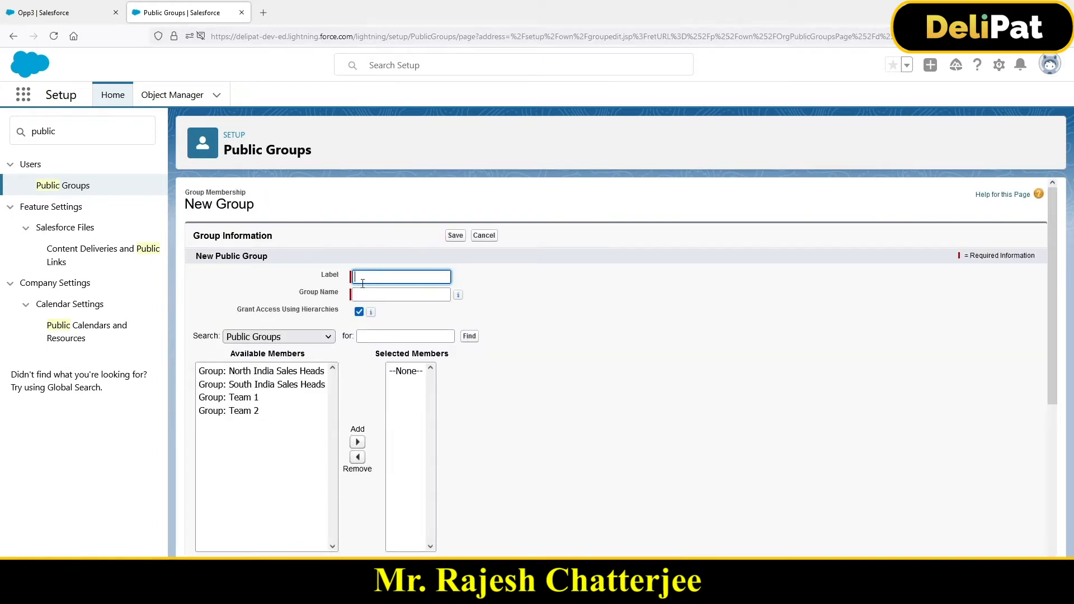
# Copy "Inquiry Team" from the Notepad notes into the new group's label and let the group name fill in
pyautogui.hotkey('alt', 'Tab')
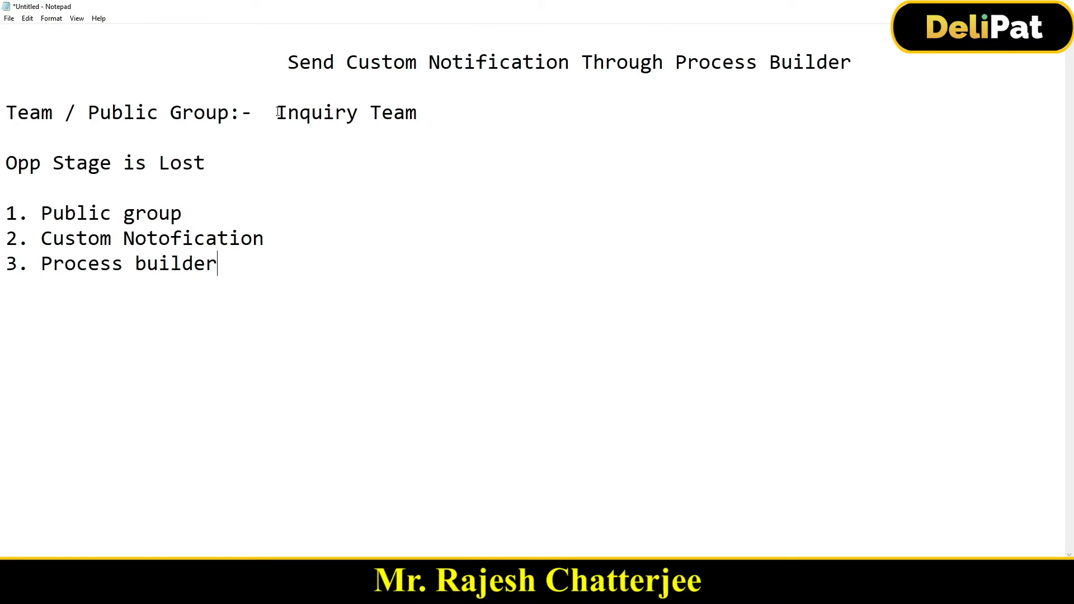
pyautogui.moveTo(278, 113); pyautogui.dragTo(408, 130)
pyautogui.hotkey('ctrl', 'c')
pyautogui.hotkey('alt', 'Tab')
pyautogui.hotkey('ctrl', 'v')
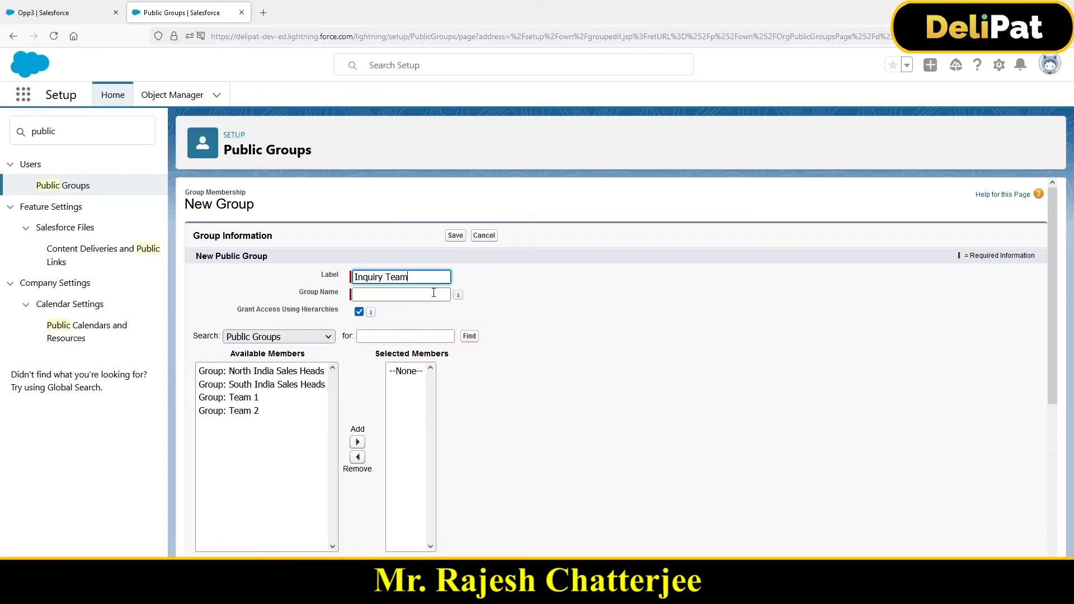
pyautogui.press('Tab')
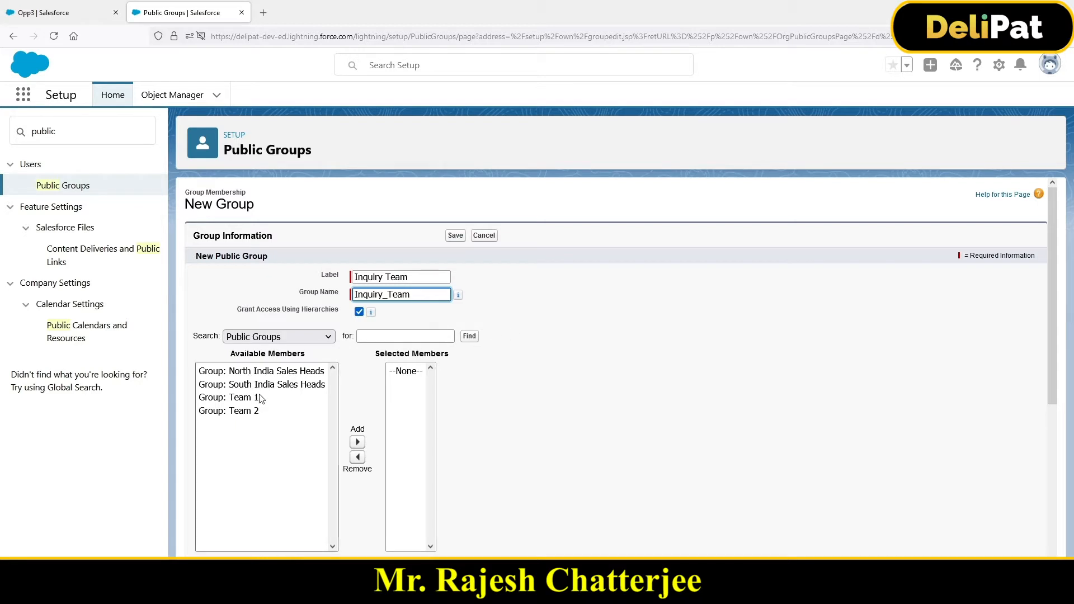
# List users as available members, add Testing User to the group, and save it
pyautogui.click(263, 337)
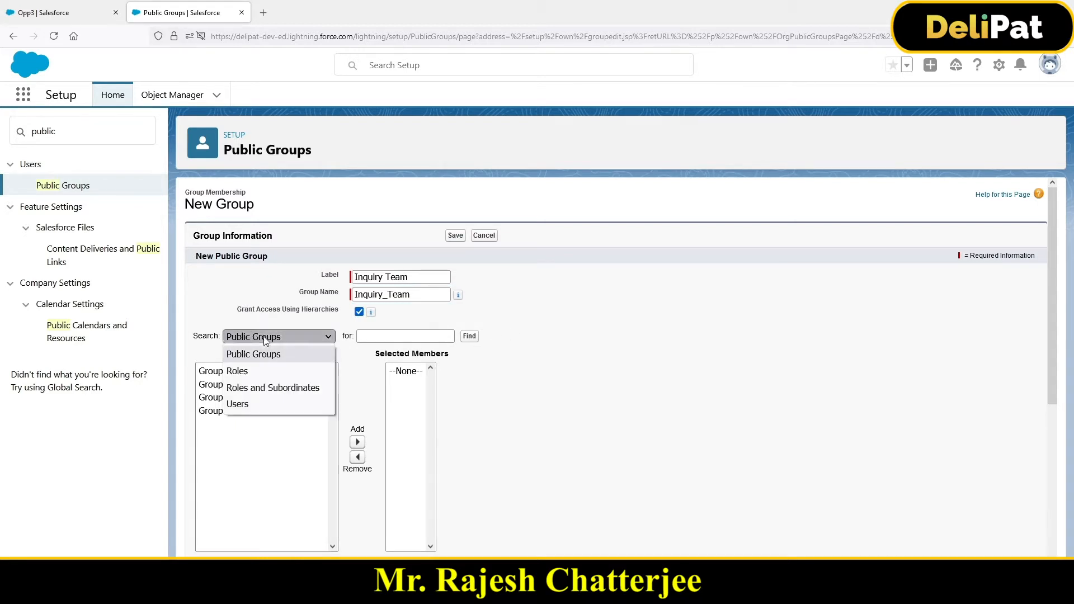
pyautogui.click(263, 405)
pyautogui.click(253, 411)
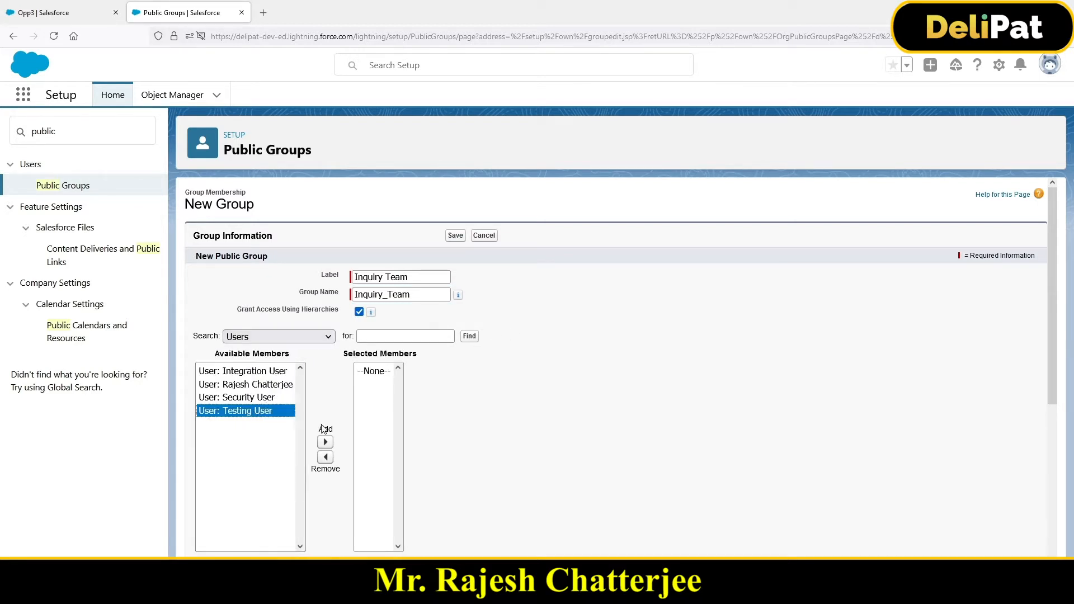
pyautogui.click(325, 443)
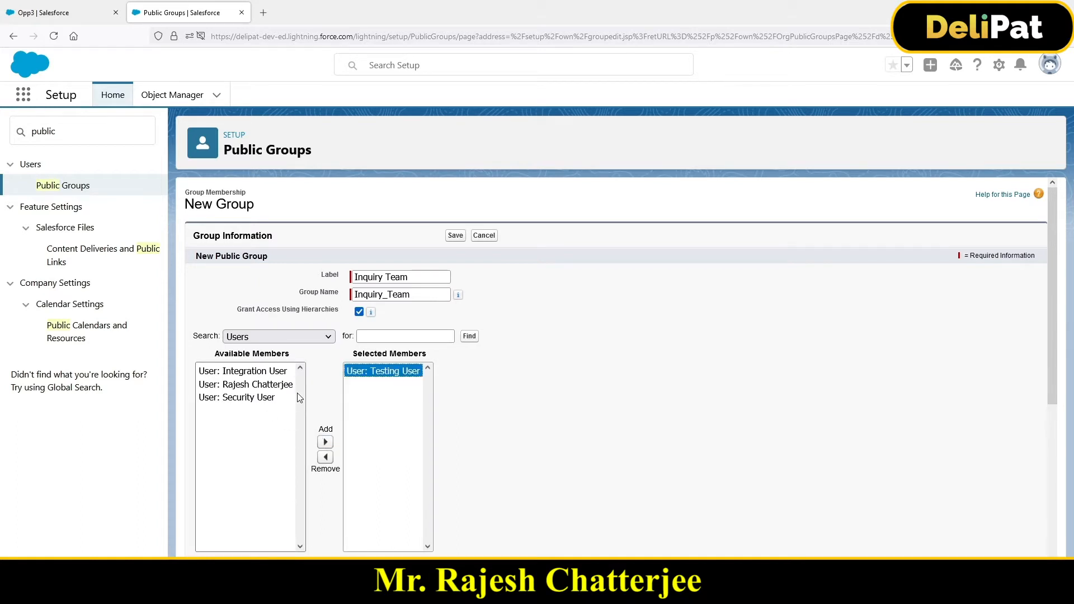
pyautogui.click(457, 236)
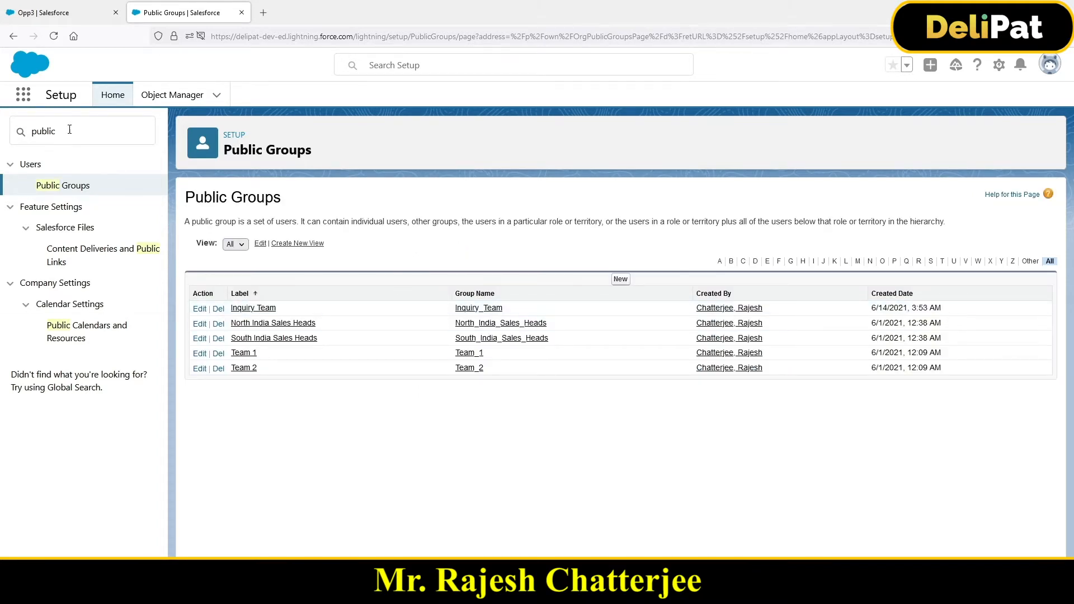
# Search Setup for "custom not", open Custom Notifications, and start a new custom notification type
pyautogui.doubleClick(34, 131)
pyautogui.write('c')
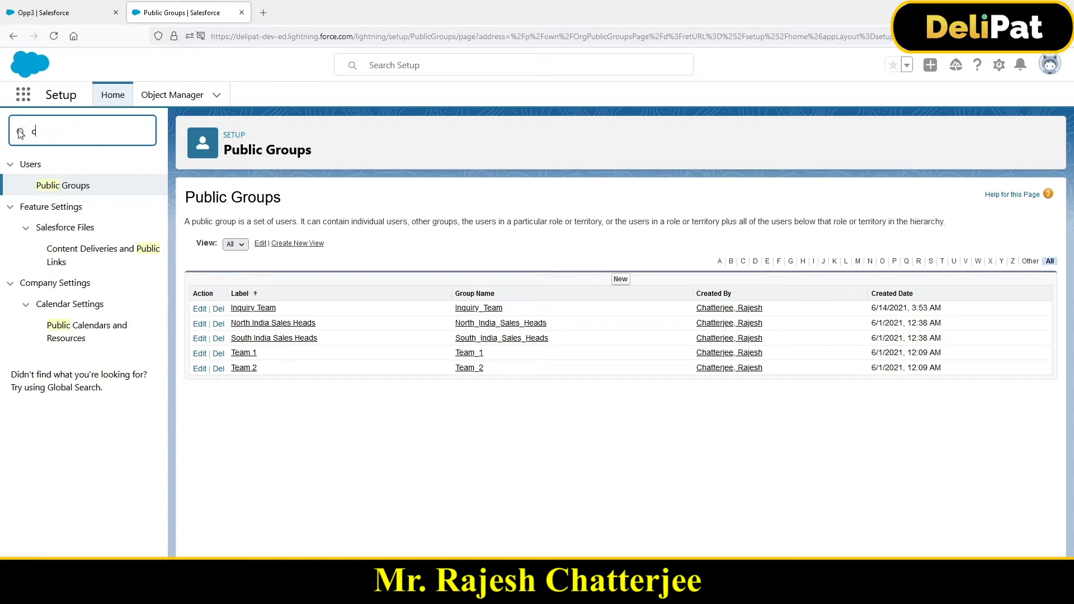
pyautogui.write('ustom ')
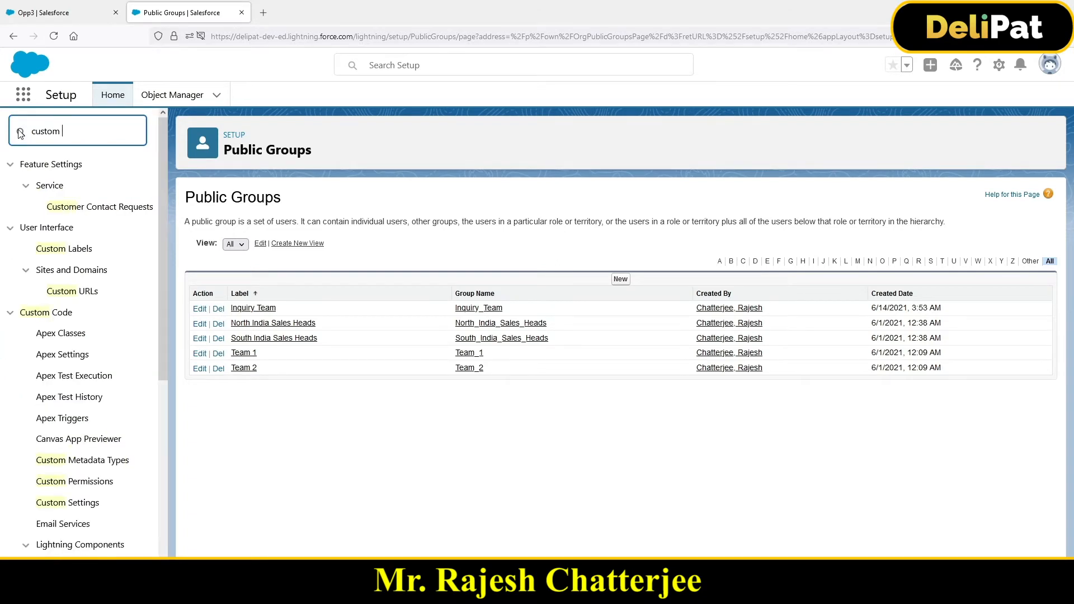
pyautogui.write('not')
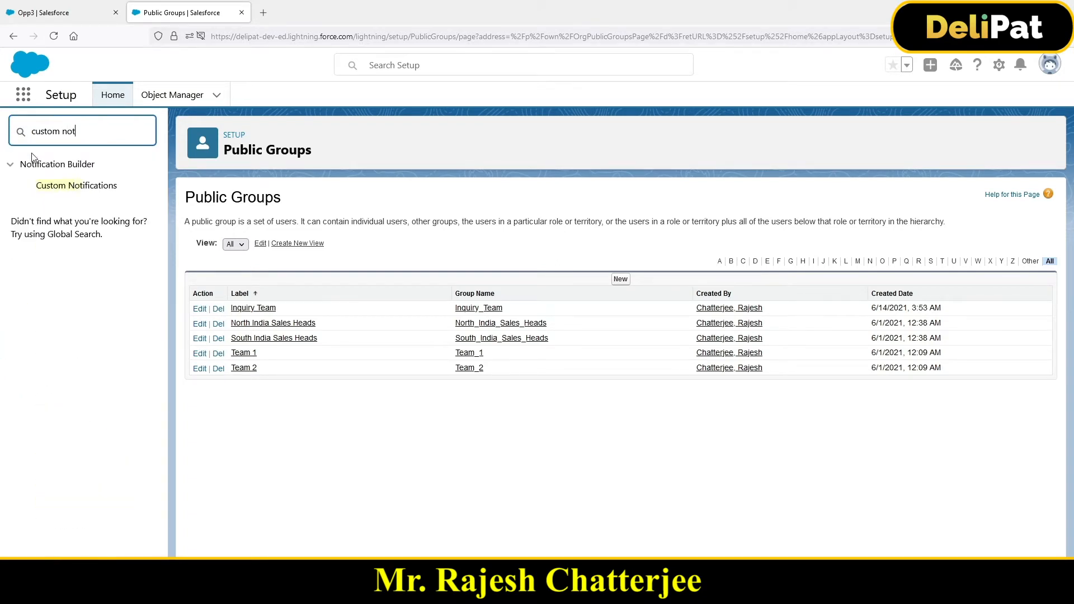
pyautogui.click(68, 186)
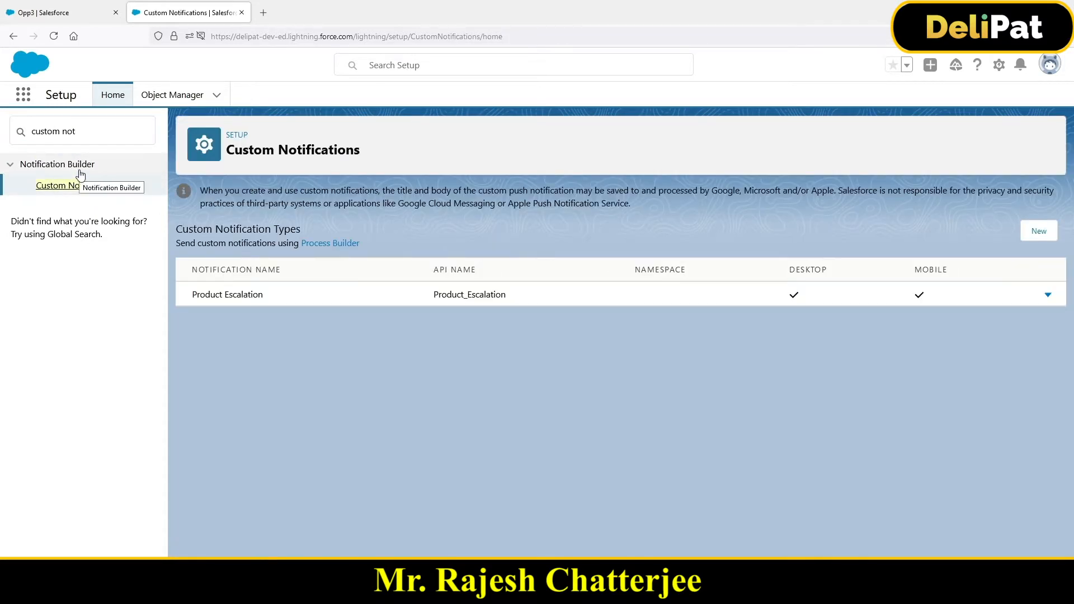
pyautogui.click(1030, 235)
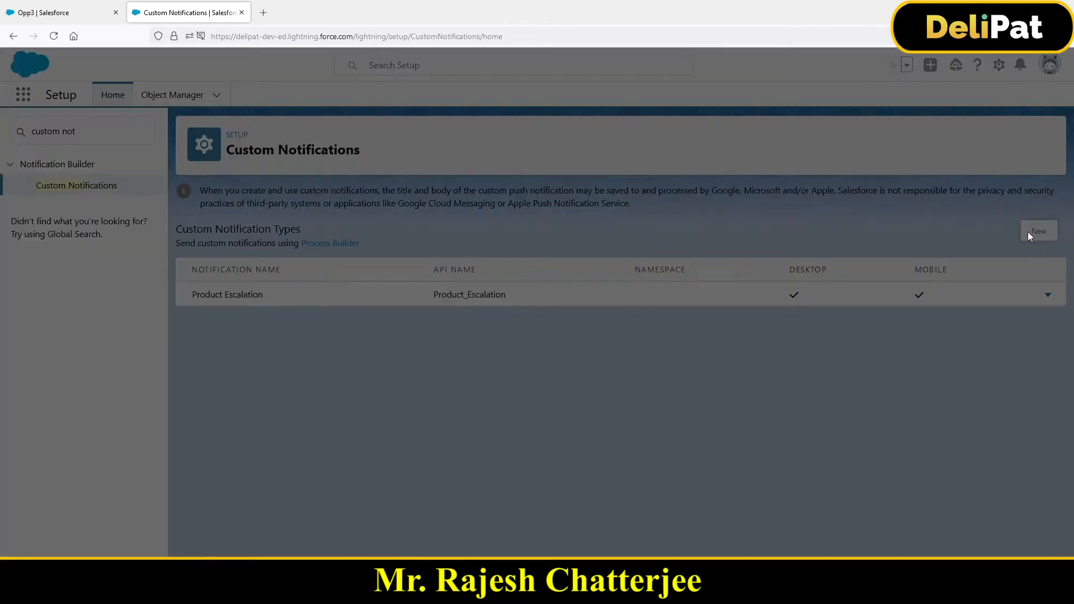
# Name the custom notification type "Opportunity Inquiry", let the API name fill in, enable the Desktop and Mobile channels, and save it
pyautogui.write('Opportunity Inquiry')
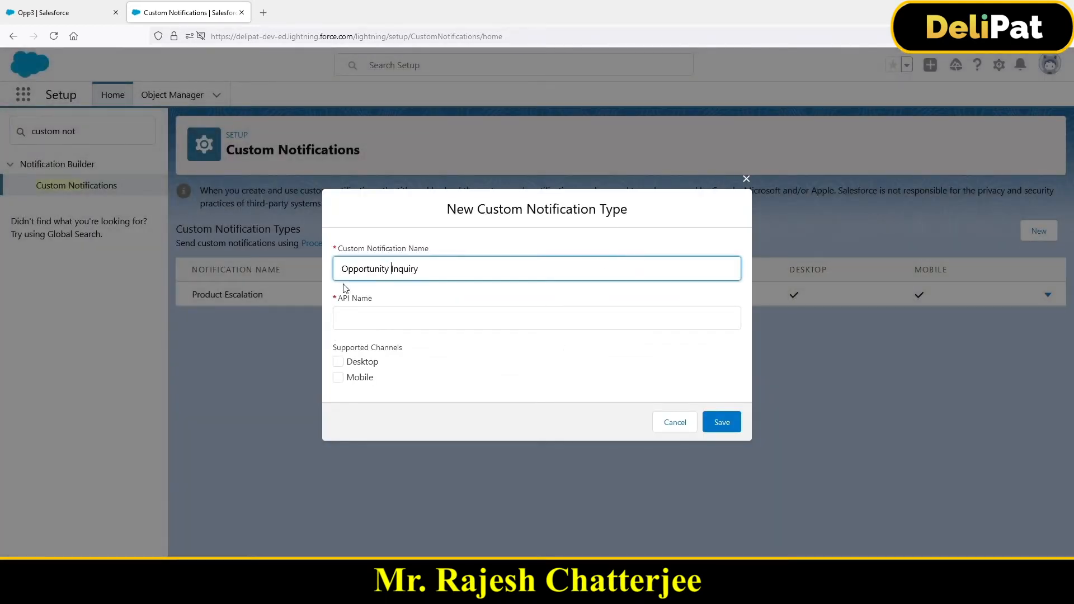
pyautogui.moveTo(354, 269); pyautogui.dragTo(425, 266)
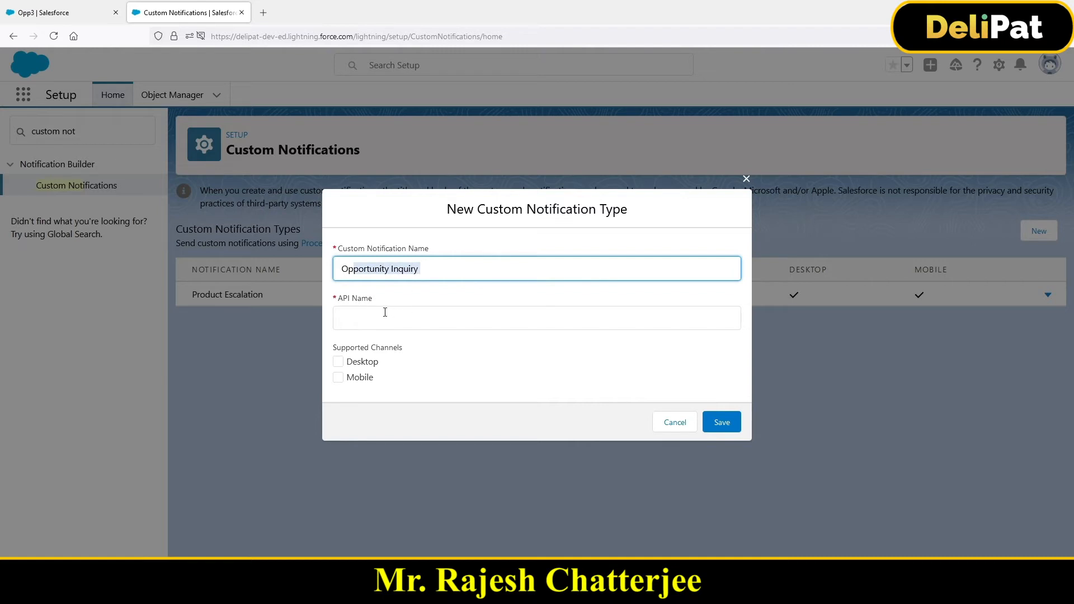
pyautogui.press('Tab')
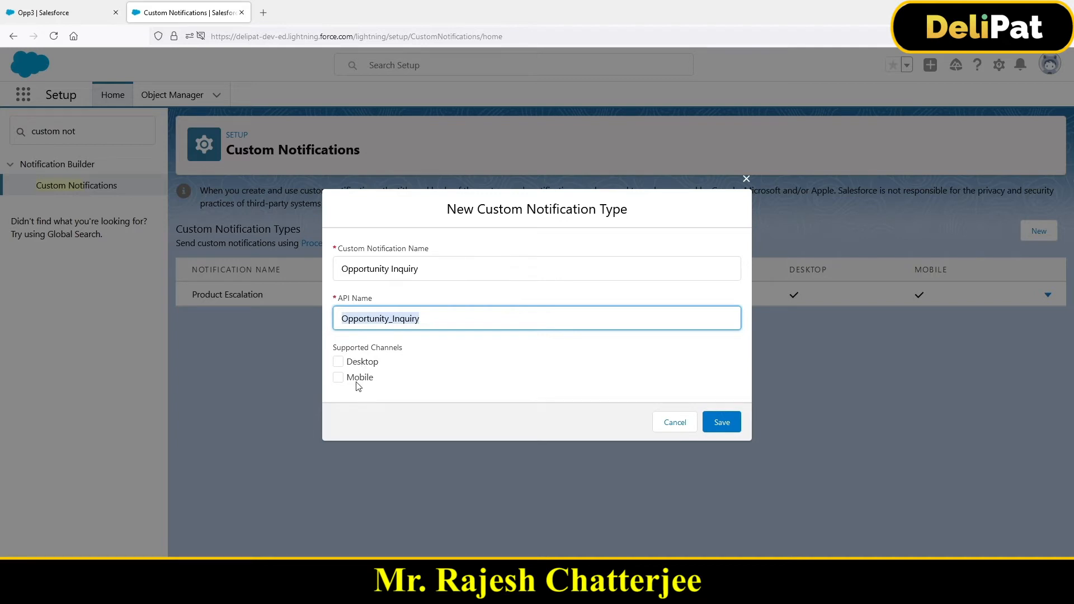
pyautogui.click(340, 363)
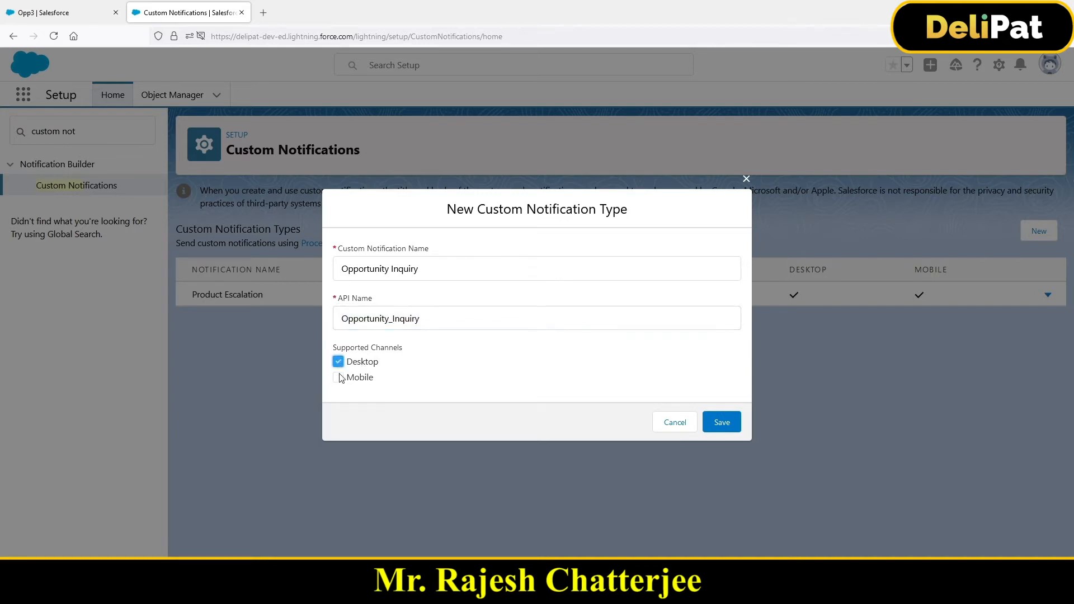
pyautogui.click(339, 378)
pyautogui.click(722, 426)
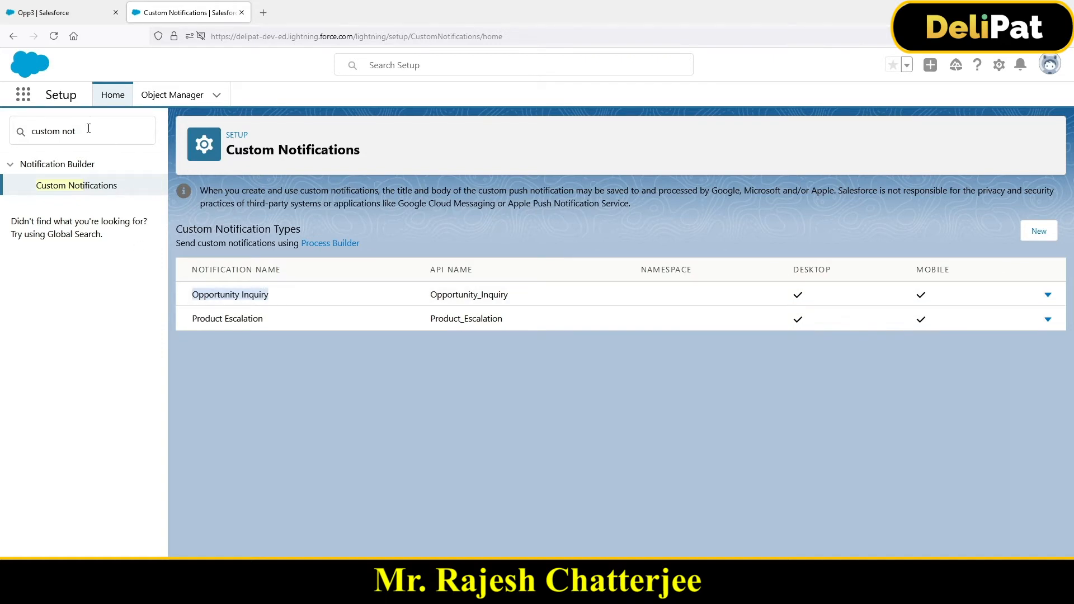
# Search Setup for "process b" and open Process Builder
pyautogui.moveTo(89, 128); pyautogui.dragTo(32, 127)
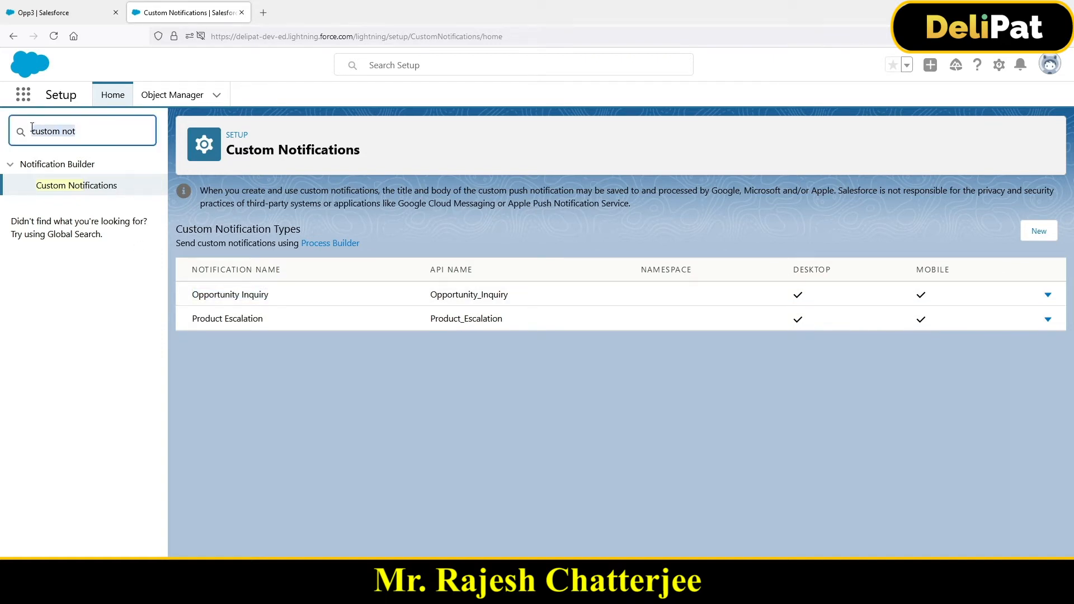
pyautogui.write('process b')
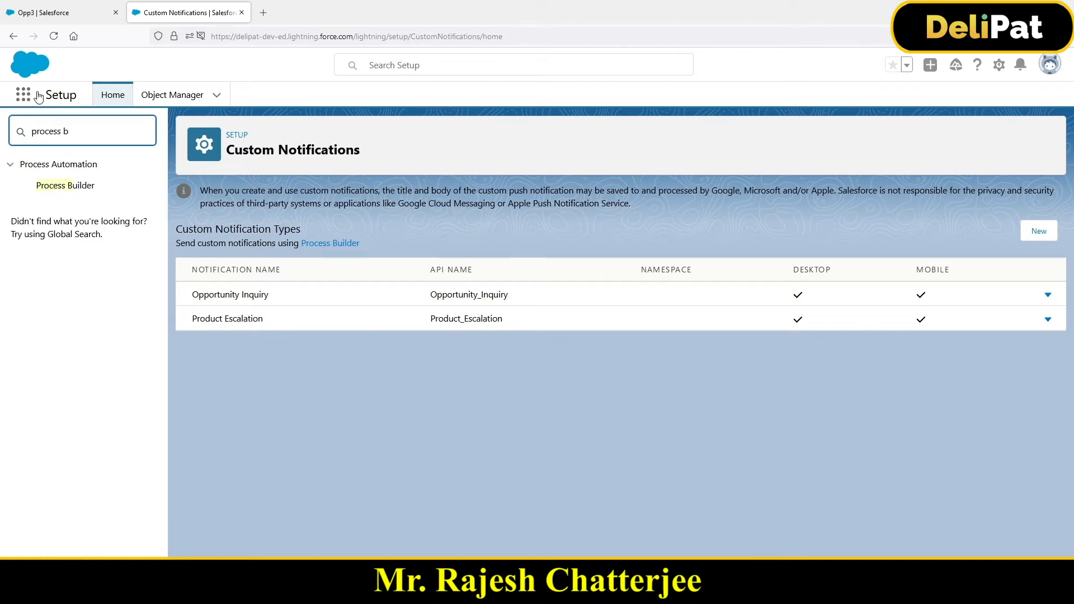
pyautogui.click(64, 186)
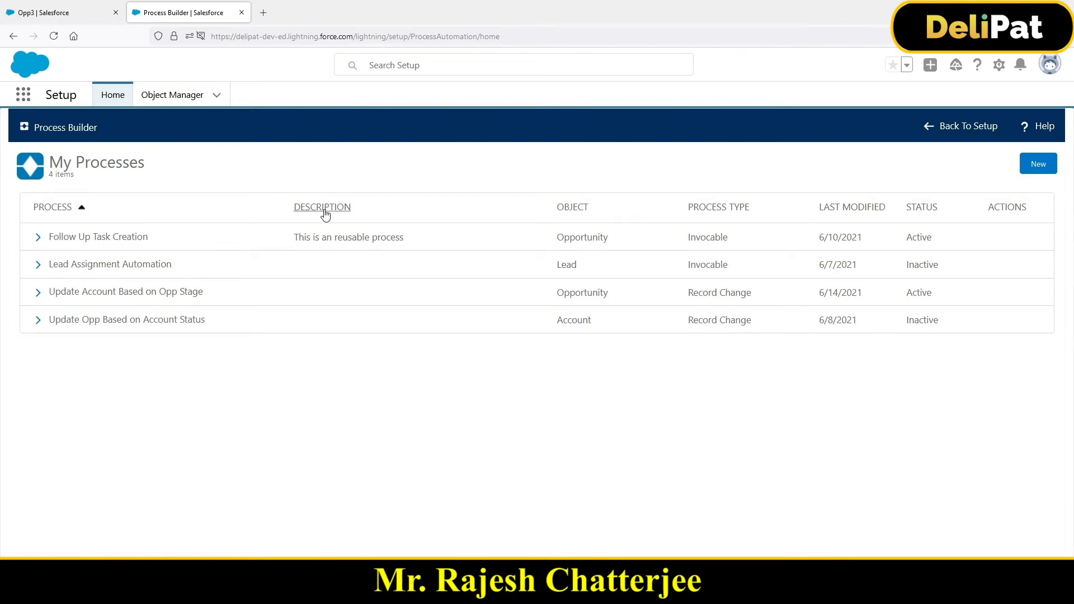
# Expand the Update Account Based on Opp Stage process and open its Version 8
pyautogui.moveTo(56, 292); pyautogui.dragTo(203, 291)
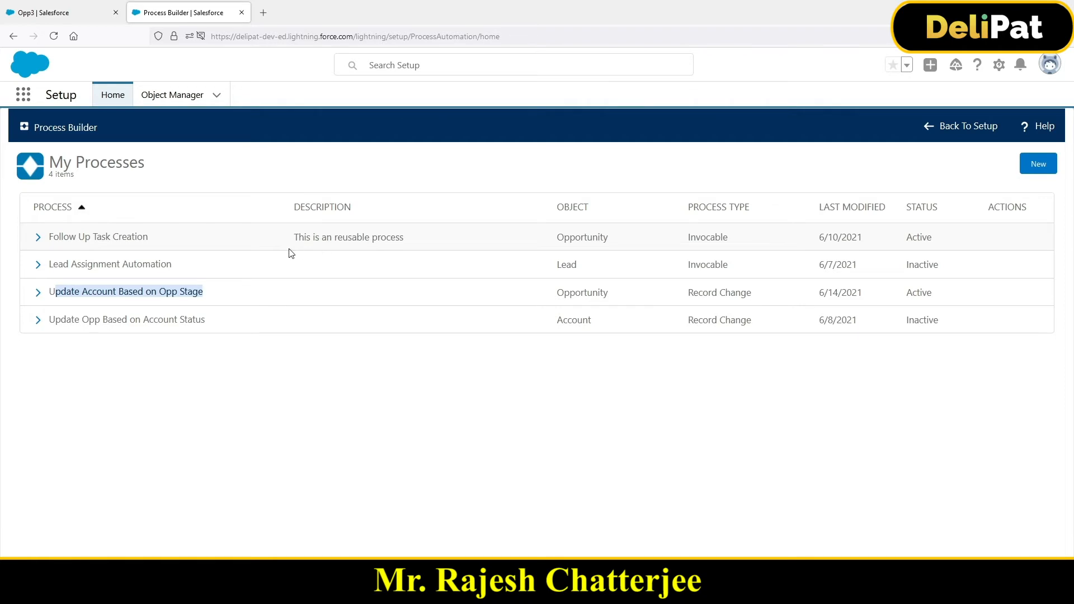
pyautogui.moveTo(293, 238); pyautogui.dragTo(390, 242)
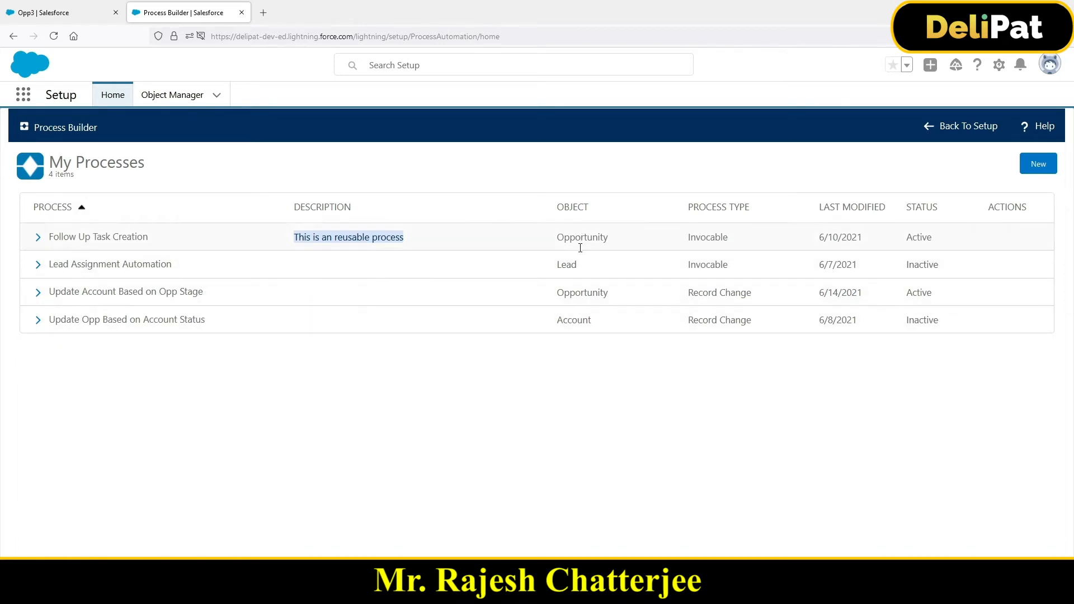
pyautogui.moveTo(609, 293); pyautogui.dragTo(558, 296)
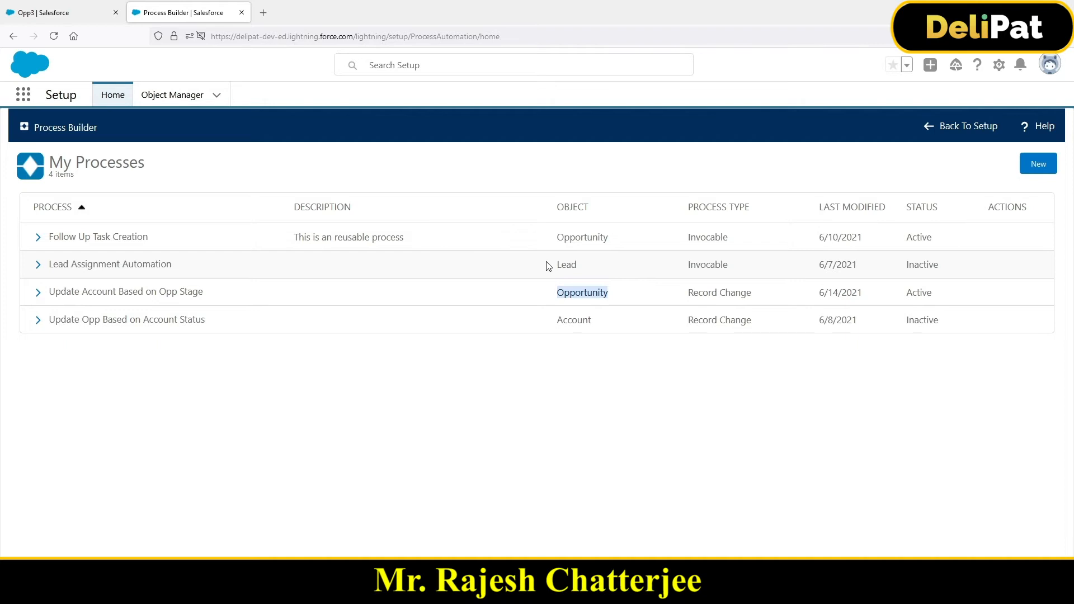
pyautogui.click(38, 292)
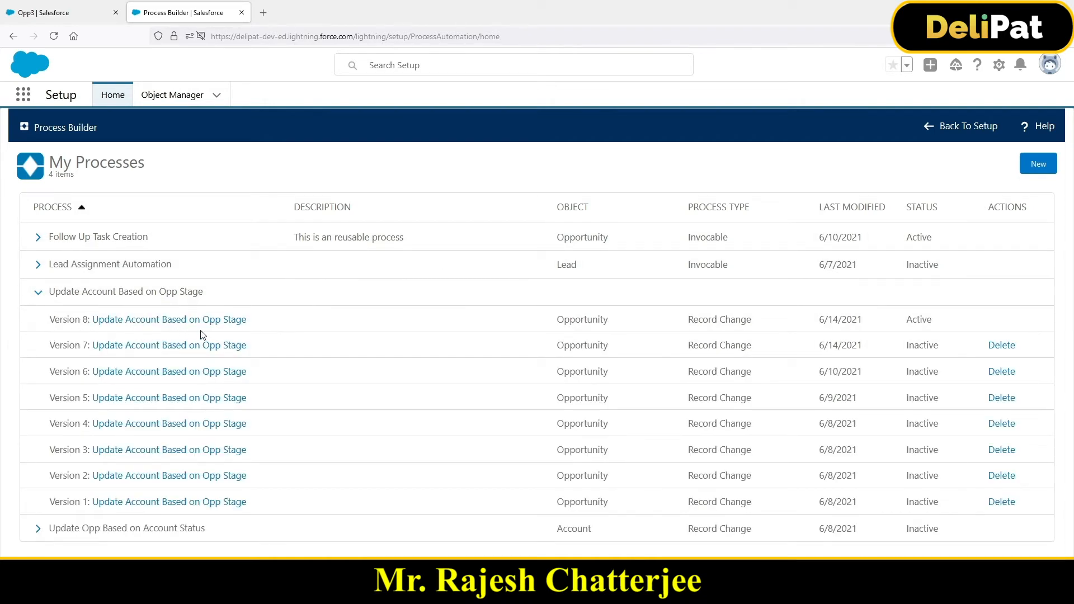
pyautogui.rightClick(173, 320)
pyautogui.click(133, 323)
pyautogui.click(133, 323)
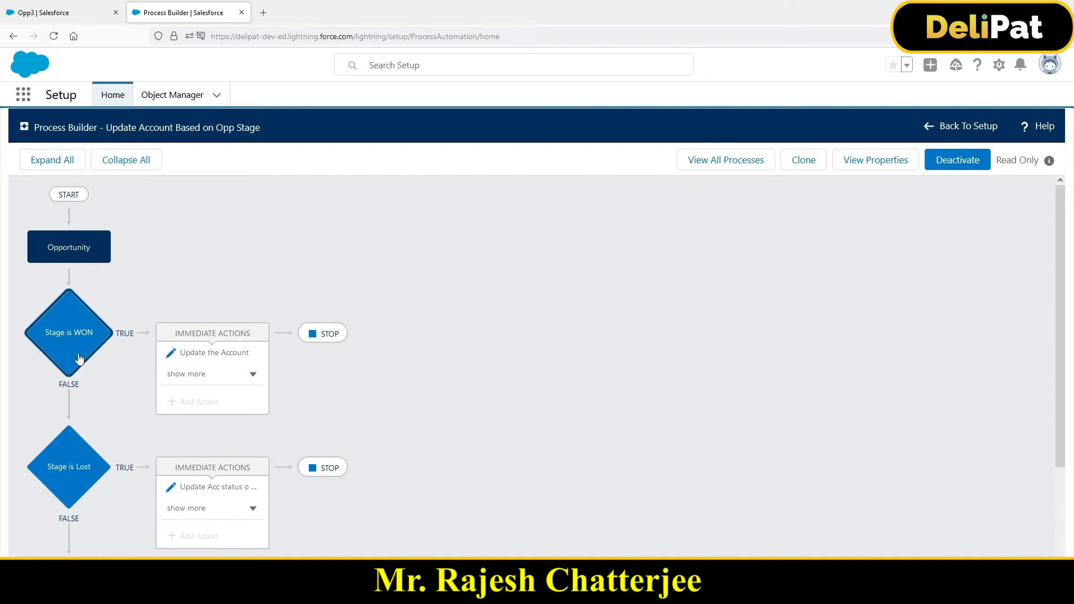
pyautogui.scroll(-1, 263, 445)
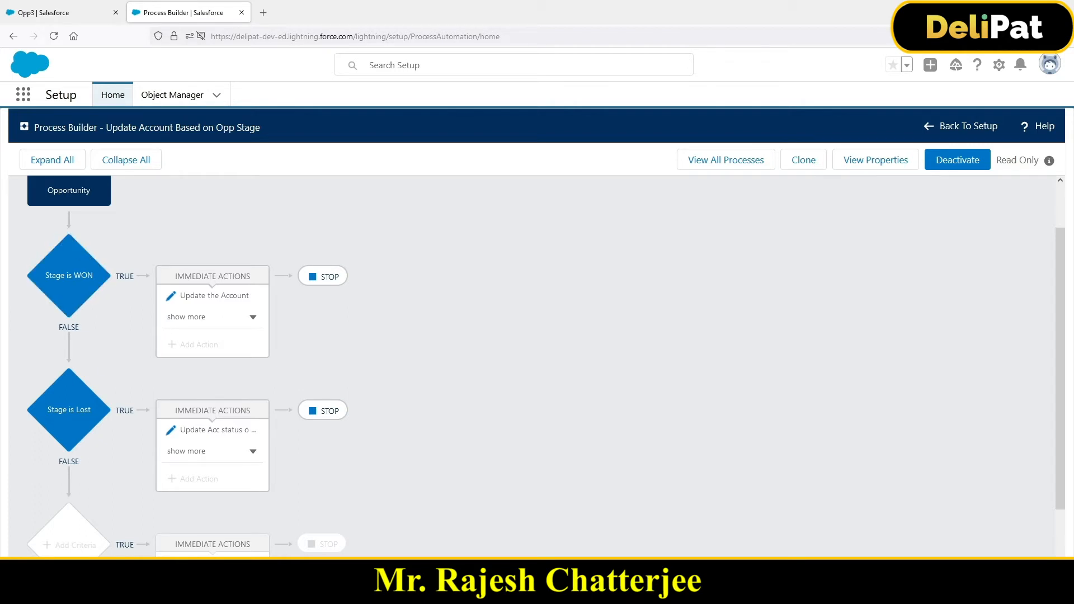
# Switch to the Notepad notes, review the lost-stage requirement, the team and the three setup items, and return to Salesforce
pyautogui.click(399, 593)
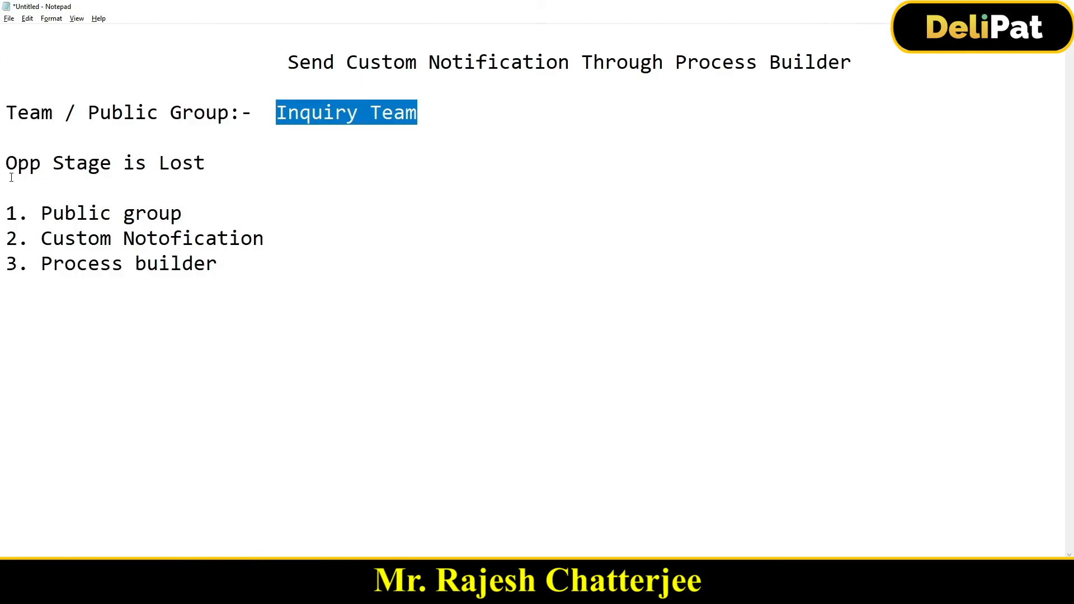
pyautogui.moveTo(18, 163); pyautogui.dragTo(250, 155)
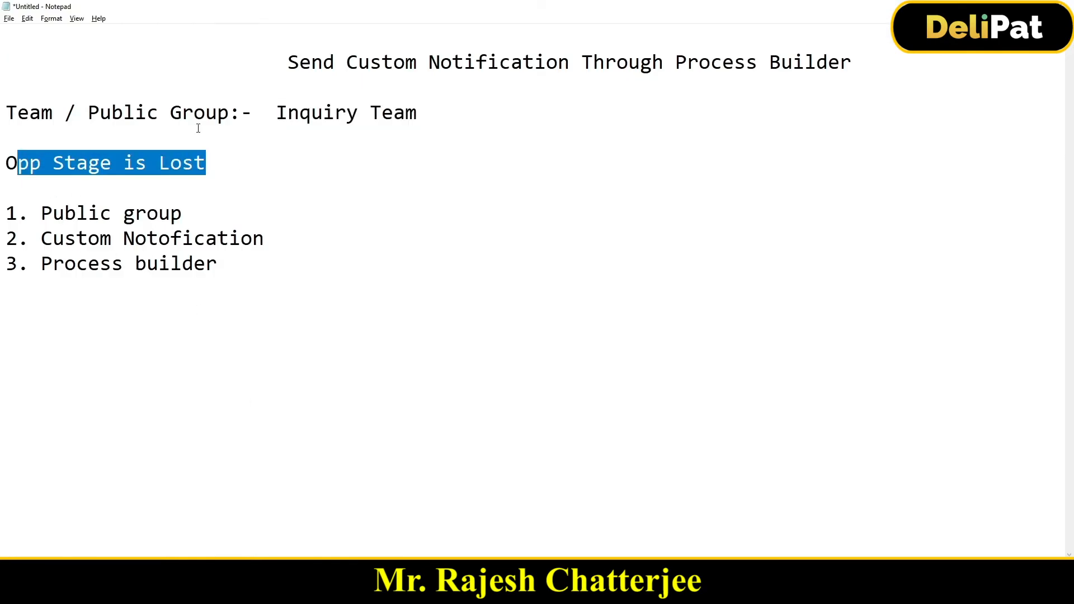
pyautogui.moveTo(288, 112); pyautogui.dragTo(471, 125)
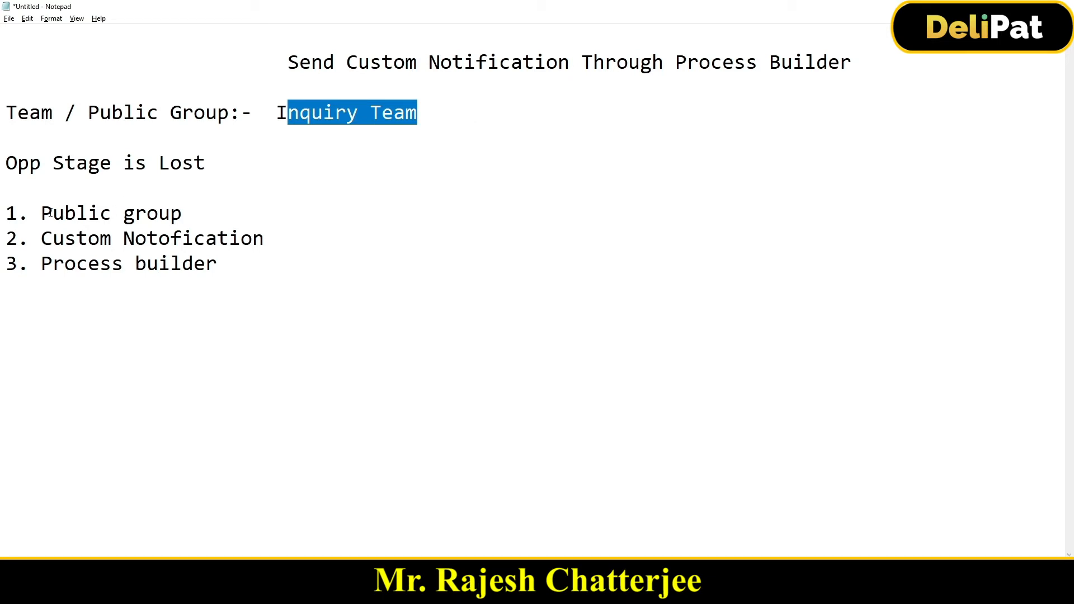
pyautogui.moveTo(42, 213); pyautogui.dragTo(180, 212)
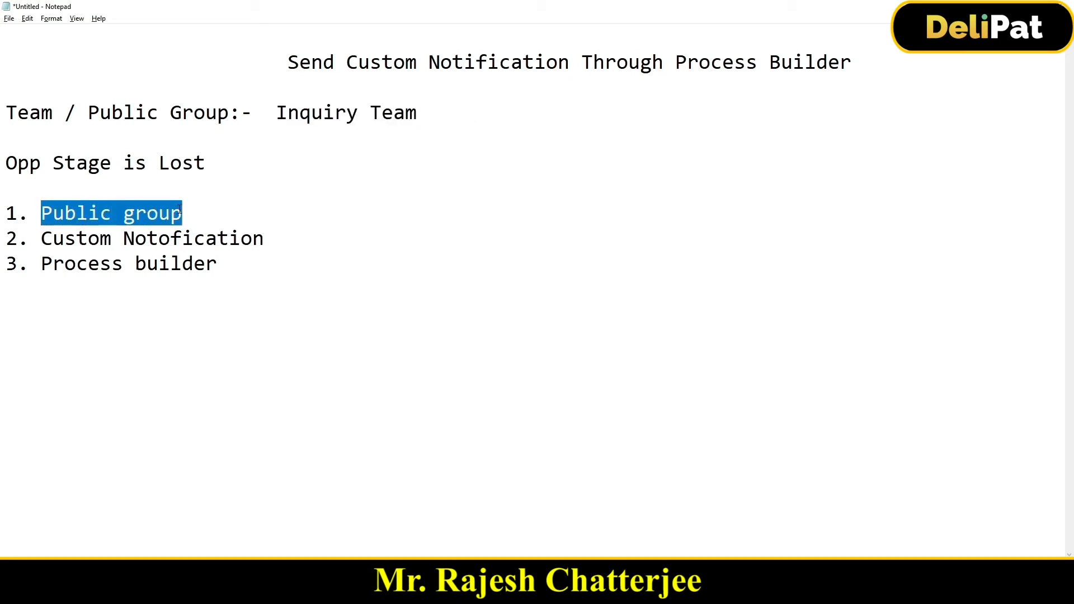
pyautogui.moveTo(41, 238); pyautogui.dragTo(262, 234)
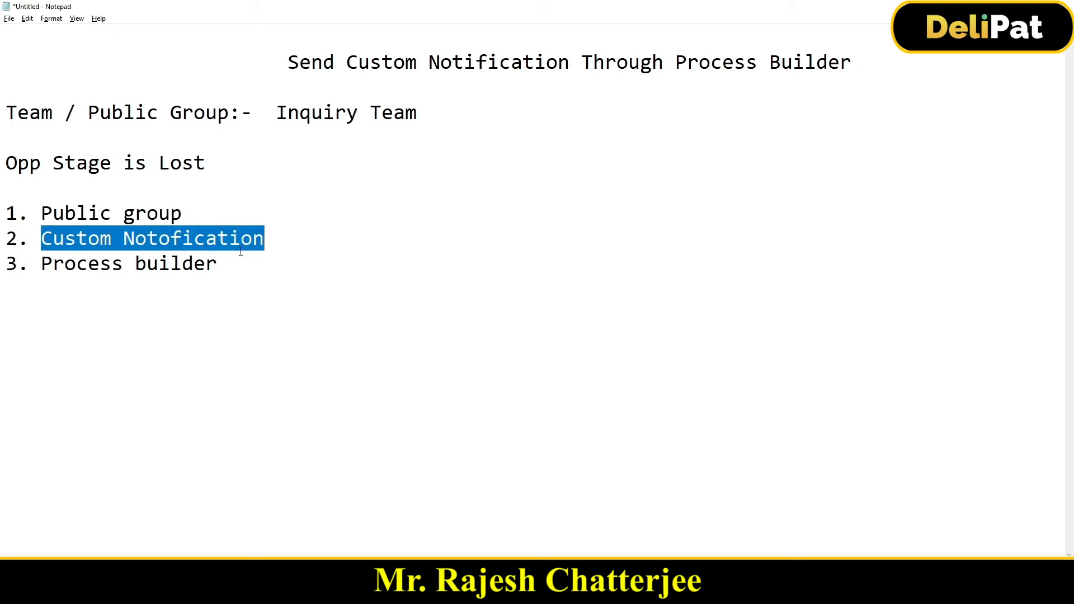
pyautogui.moveTo(67, 268); pyautogui.dragTo(245, 247)
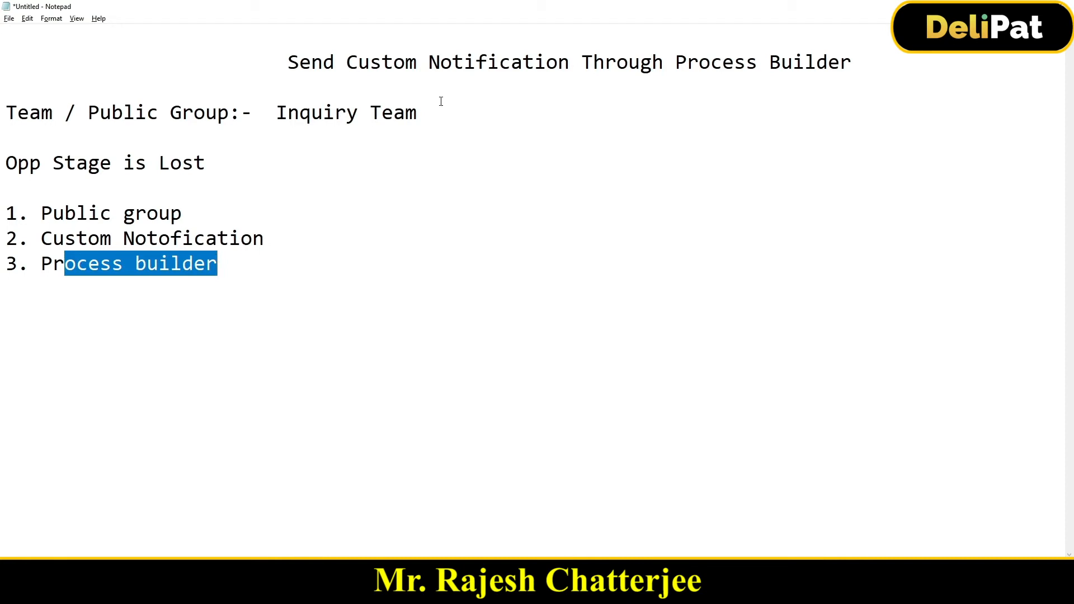
pyautogui.click(1010, 6)
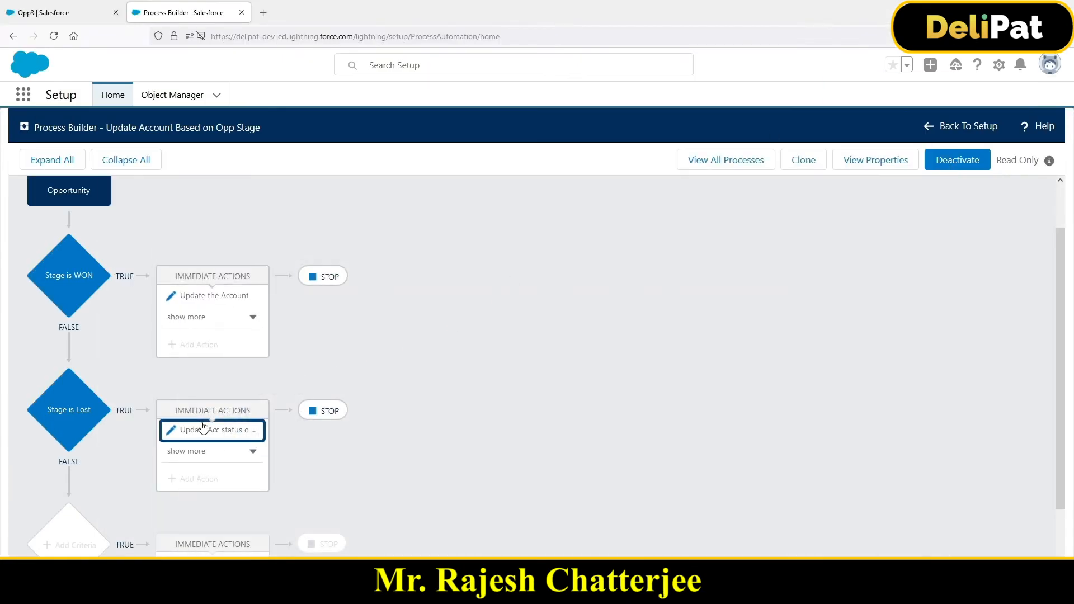
# Clone the process as a version of the current process, keeping its name, and save the clone
pyautogui.scroll(-2, 118, 386)
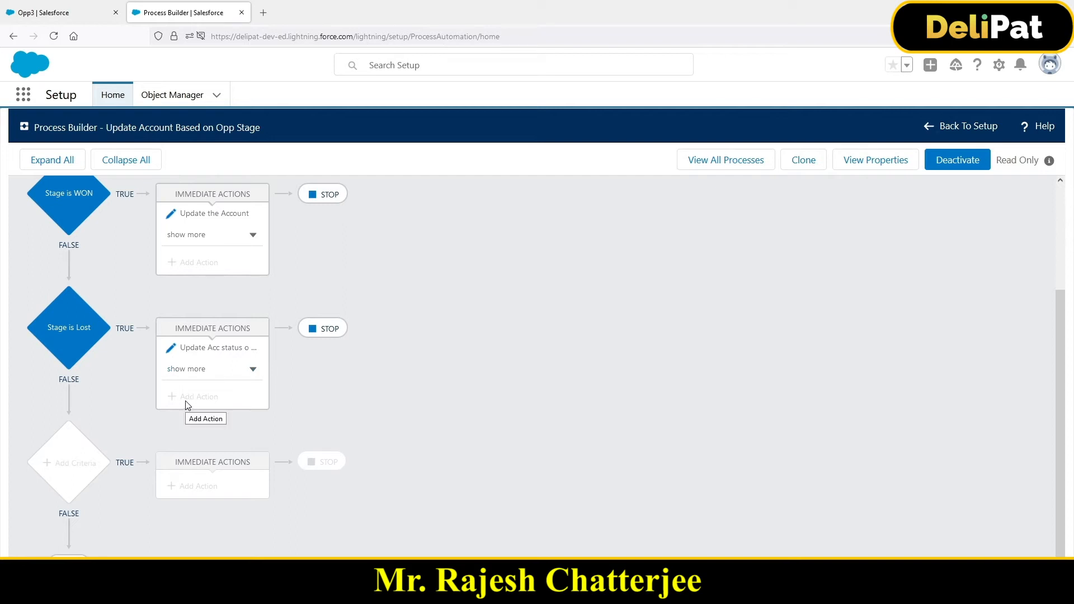
pyautogui.scroll(3, 188, 405)
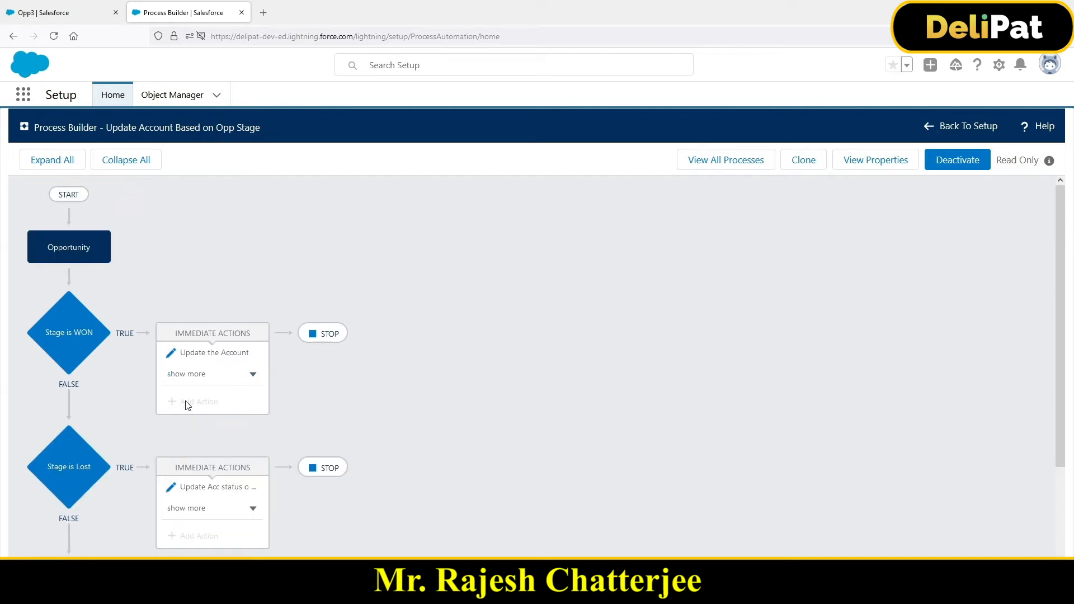
pyautogui.scroll(-3, 187, 406)
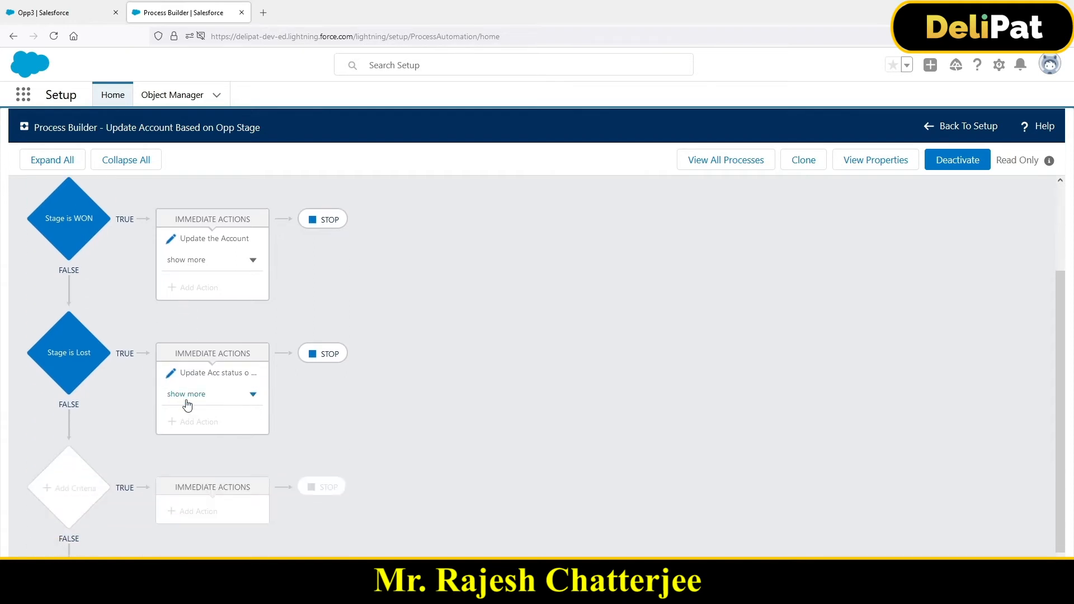
pyautogui.scroll(3, 187, 406)
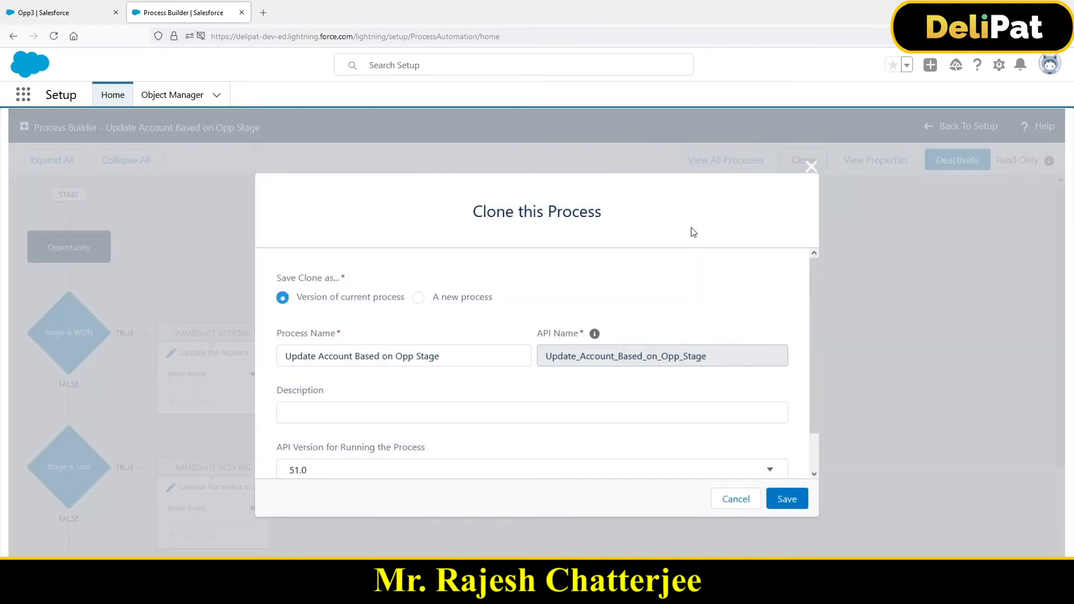
pyautogui.click(785, 503)
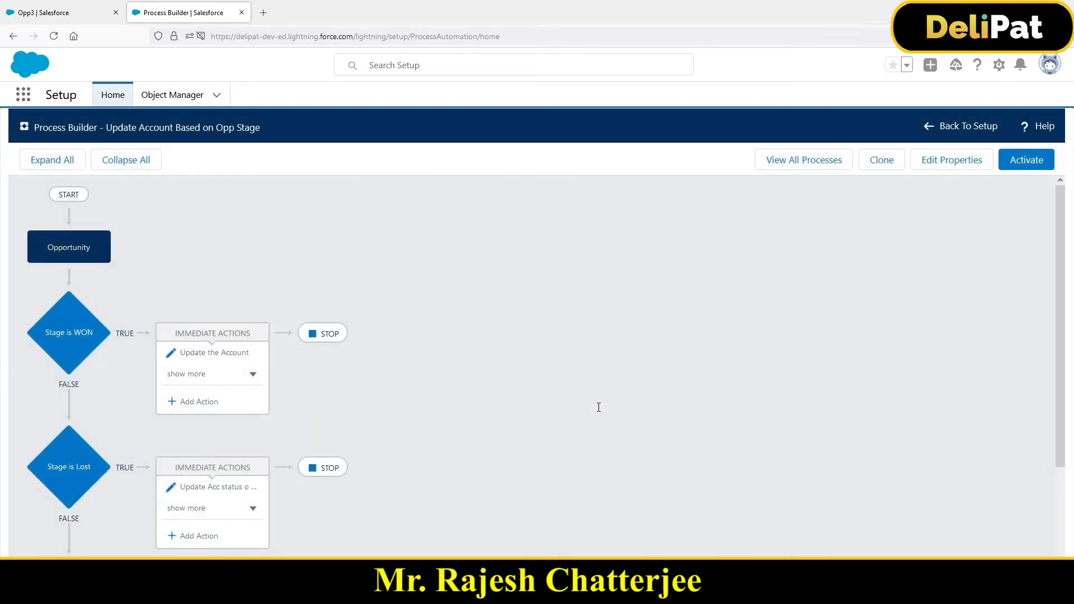
# Add an immediate action under the Stage is Lost criteria with the action type Send Custom Notification
pyautogui.scroll(-2, 424, 408)
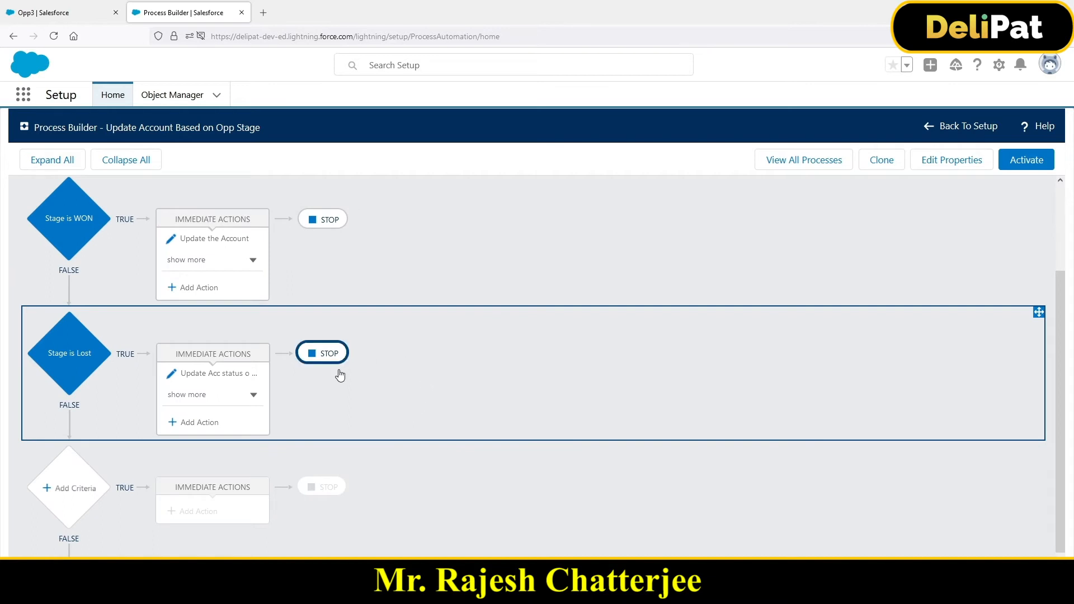
pyautogui.click(219, 383)
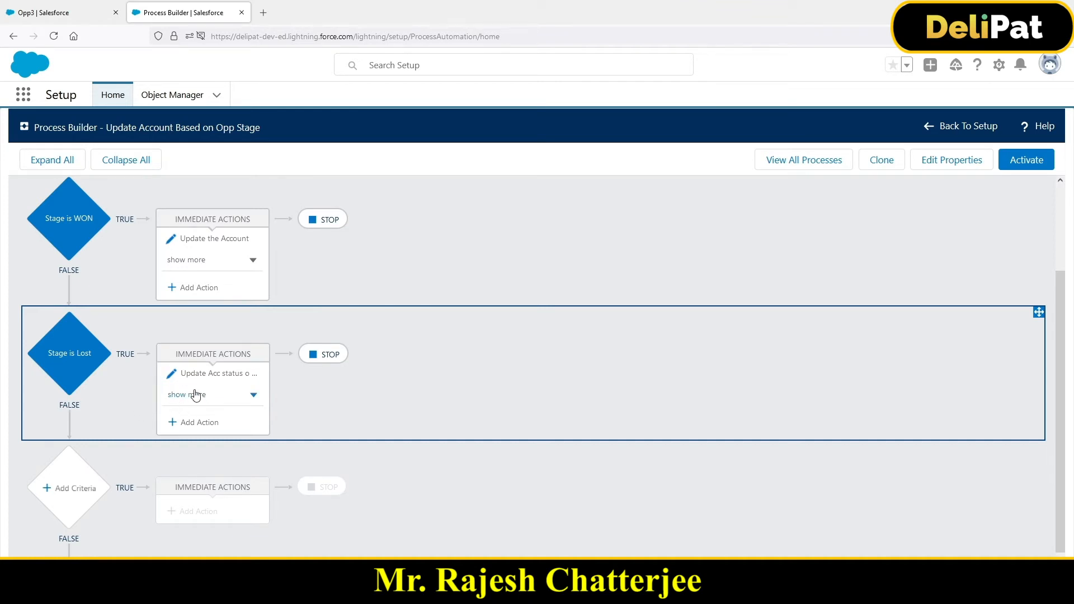
pyautogui.click(203, 424)
pyautogui.click(653, 264)
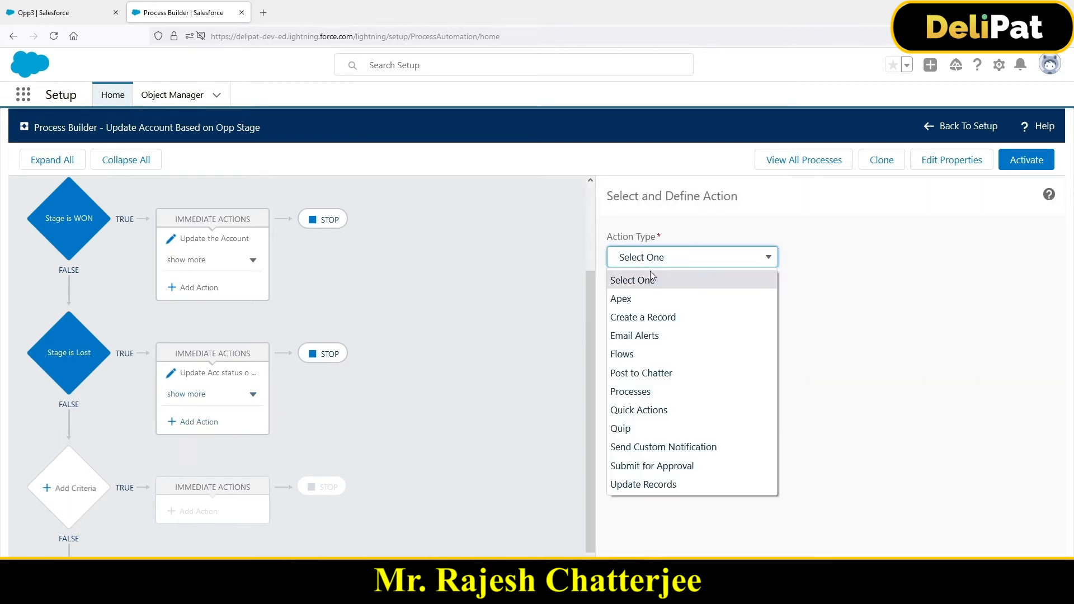
pyautogui.click(655, 454)
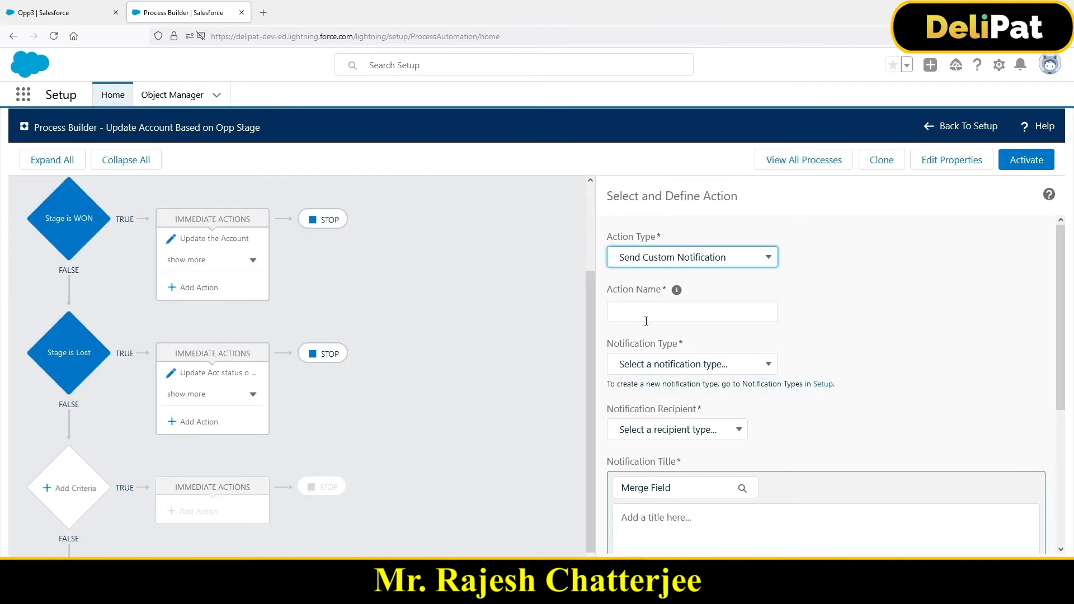
# Name the action "Send notofication to Inquiry Team" and set its notification type to Opportunity Inquiry
pyautogui.click(637, 314)
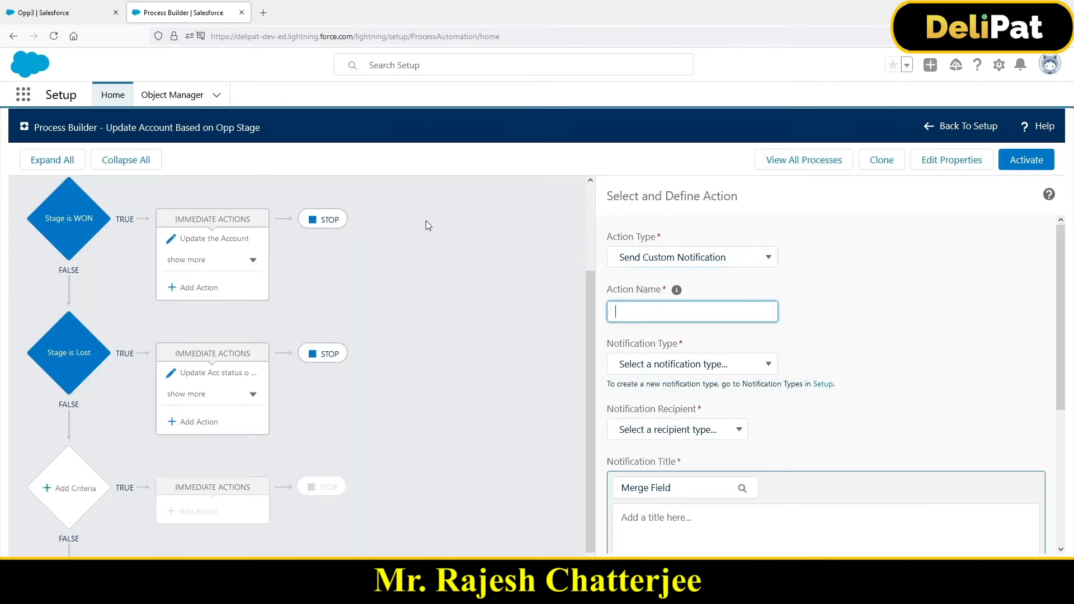
pyautogui.write('Send notofication to Inquiry Team')
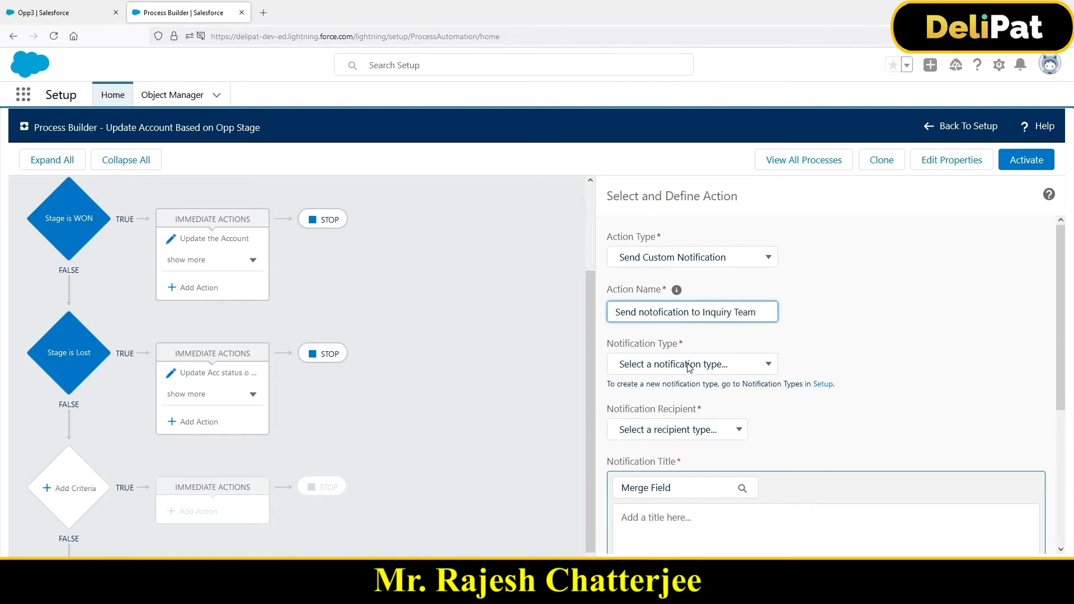
pyautogui.click(687, 366)
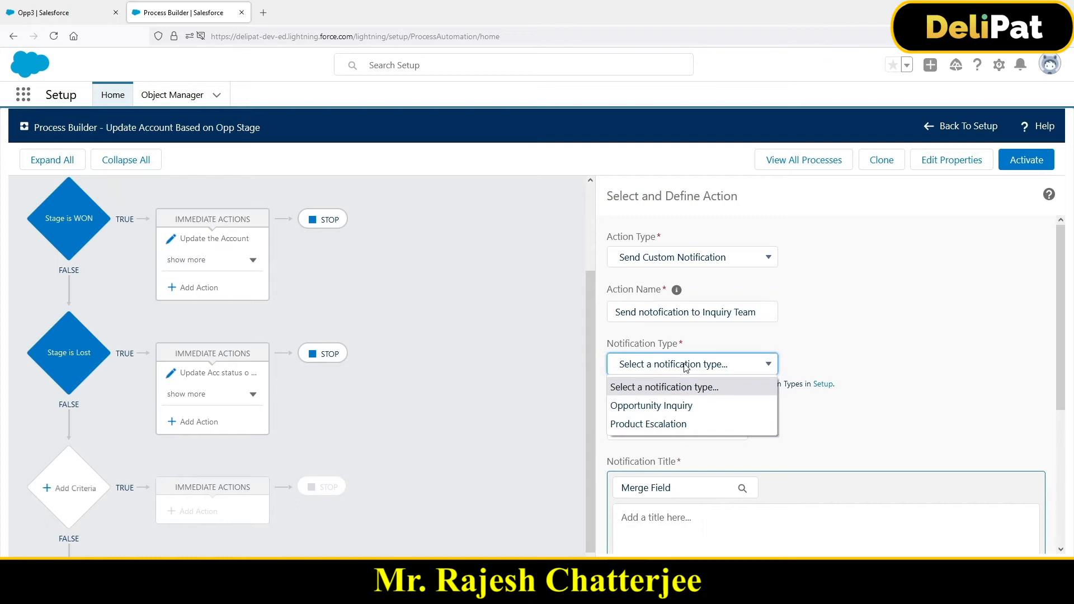
pyautogui.click(645, 410)
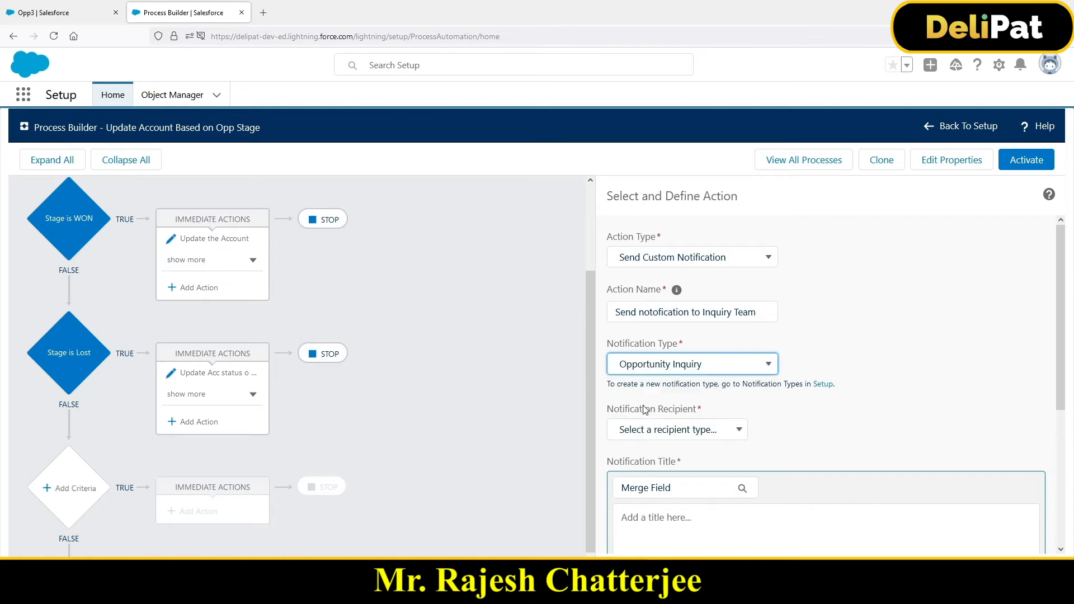
pyautogui.click(657, 370)
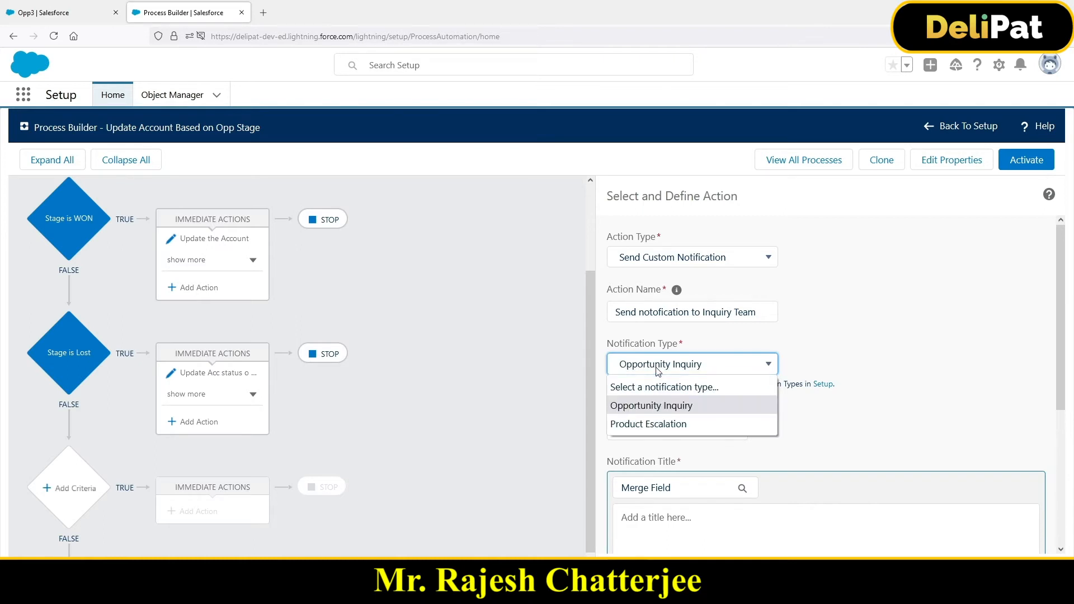
# Set the notification recipient to the group Inquiry_Team
pyautogui.click(642, 412)
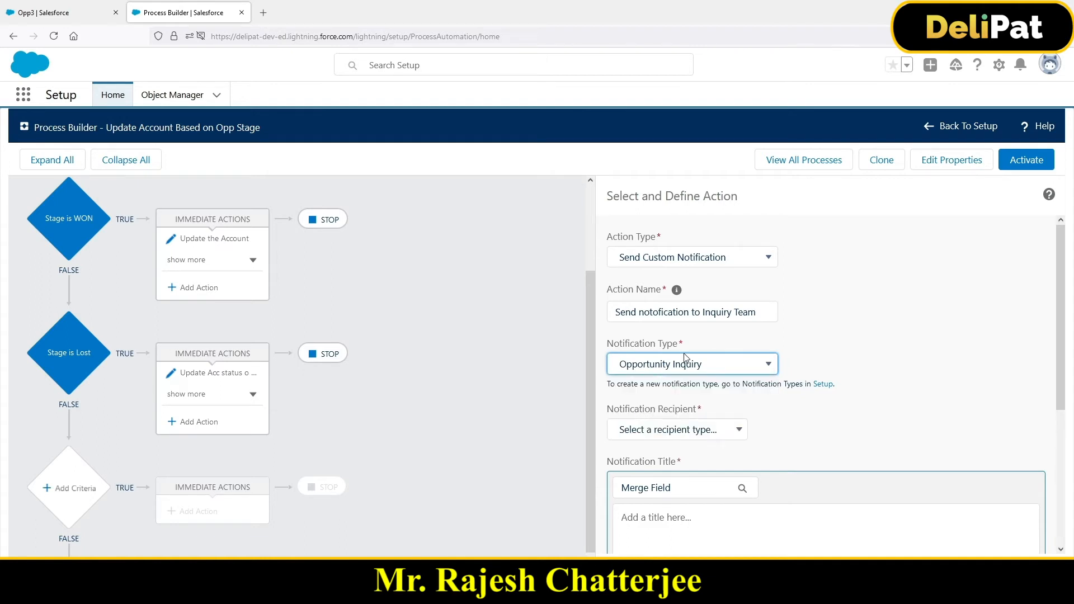
pyautogui.click(672, 436)
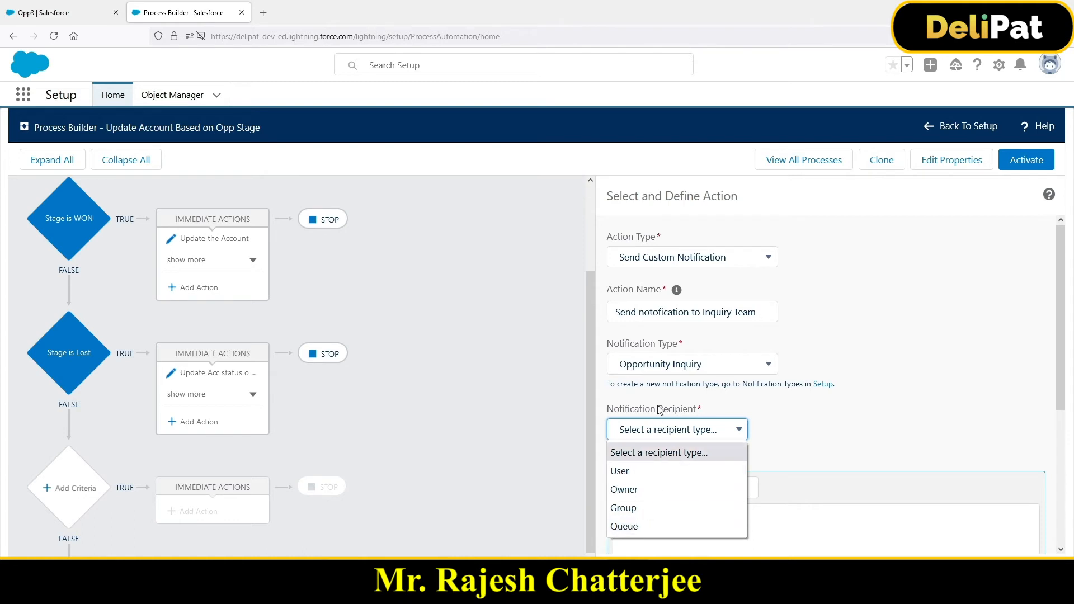
pyautogui.click(643, 509)
pyautogui.click(791, 434)
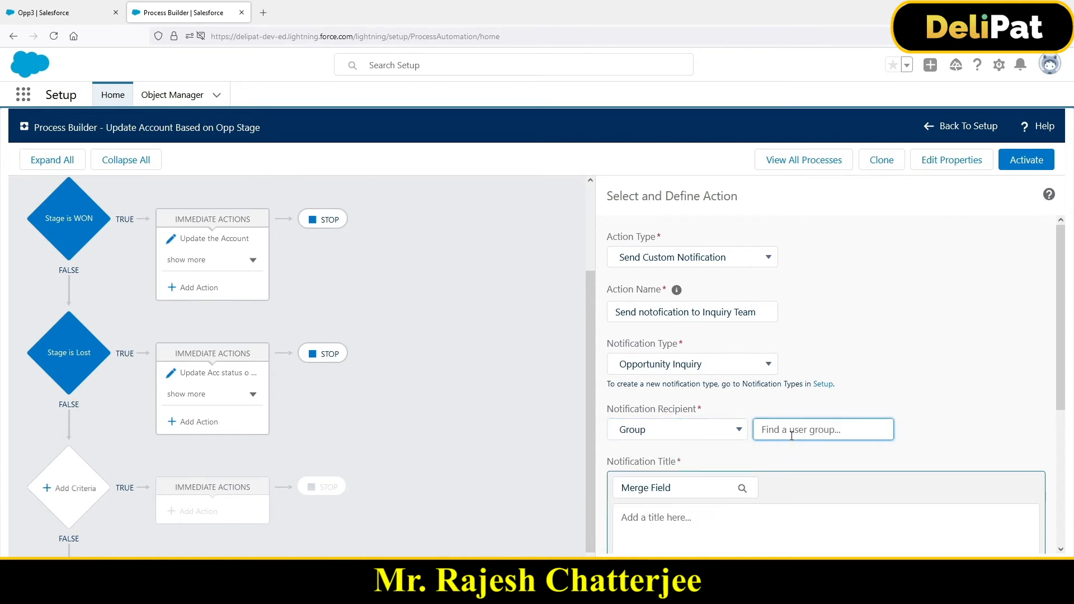
pyautogui.write('in')
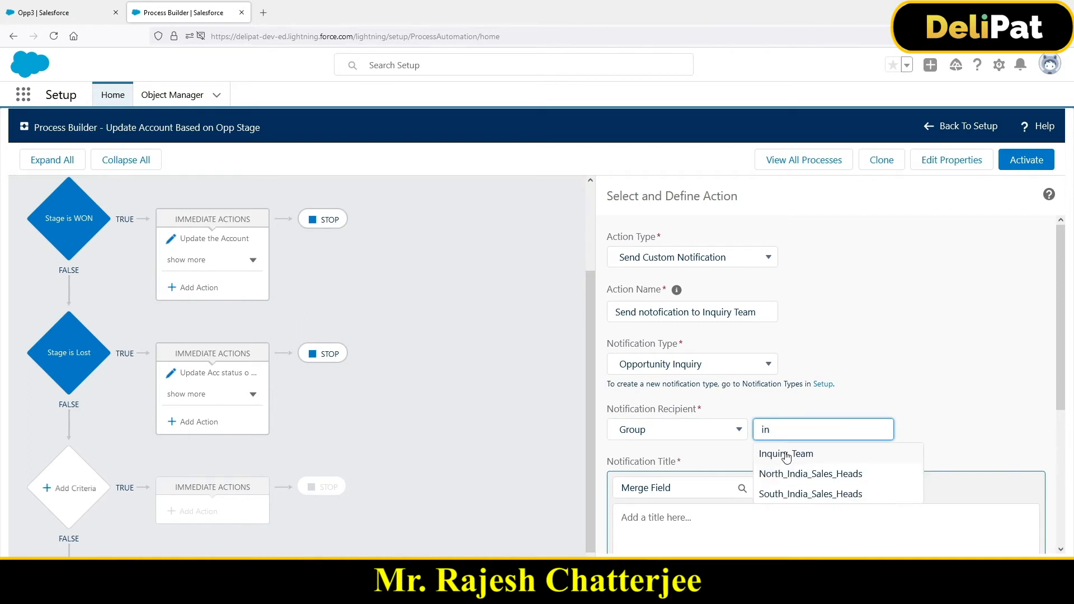
pyautogui.click(786, 452)
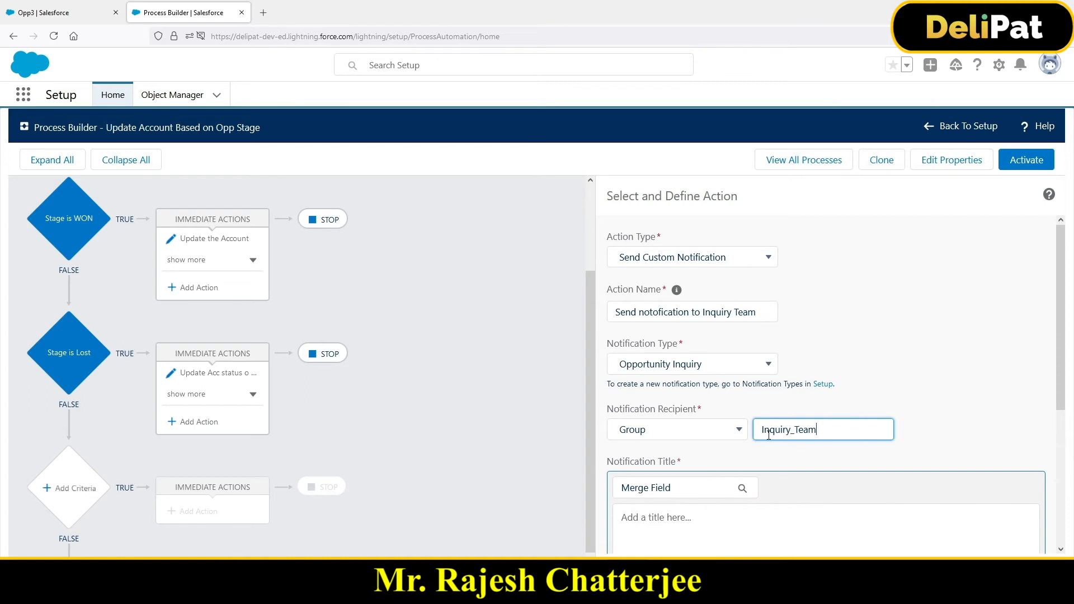
# Enter "Opportunity Is Lost. Please check" as the notification title
pyautogui.scroll(-3, 693, 485)
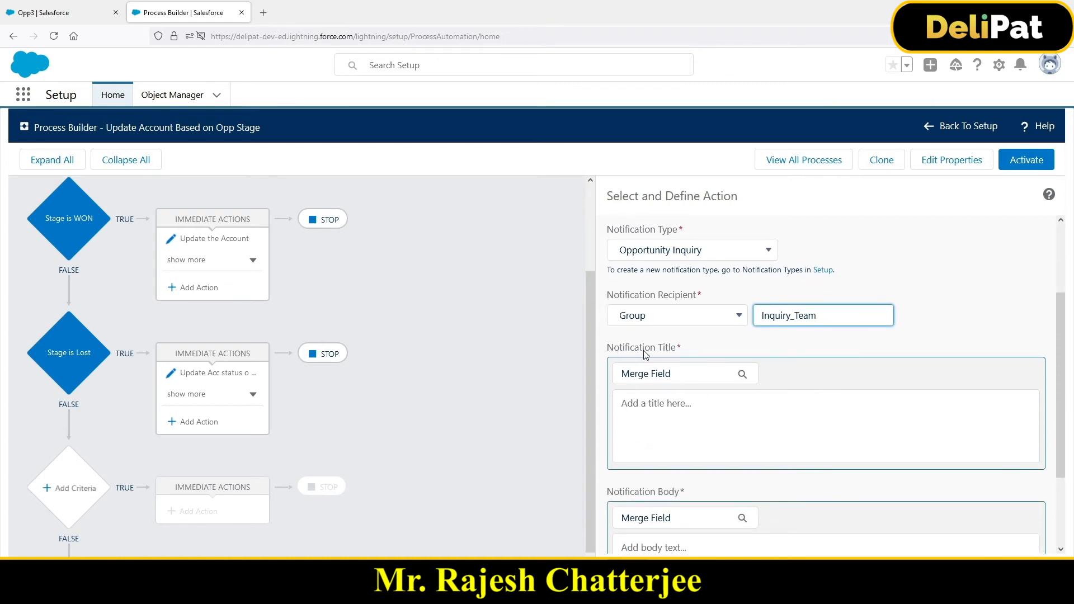
pyautogui.click(661, 421)
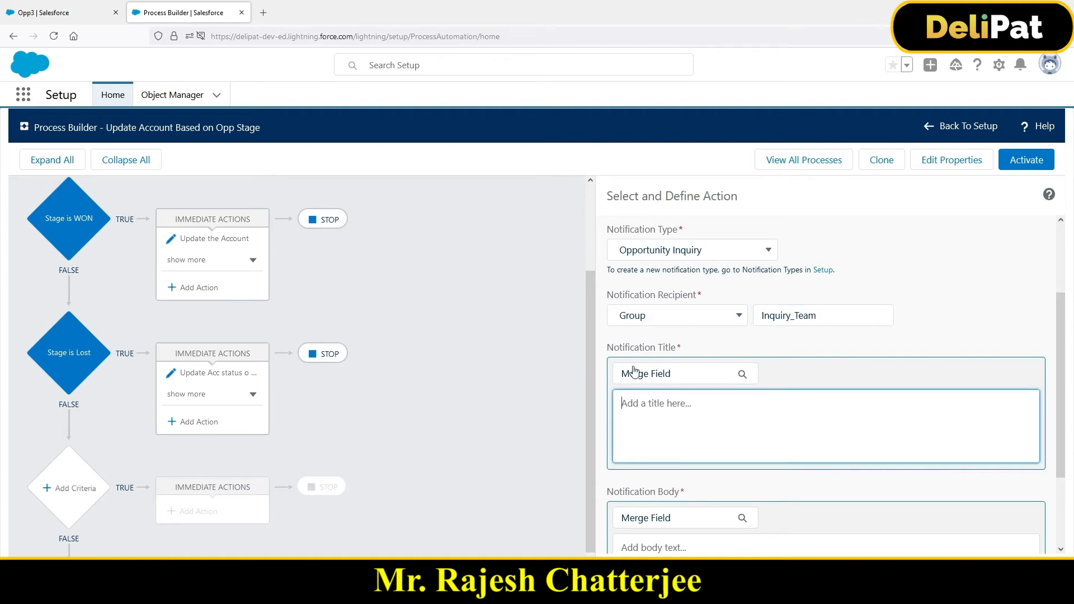
pyautogui.write('Opportunity Is Lost. PLease chec')
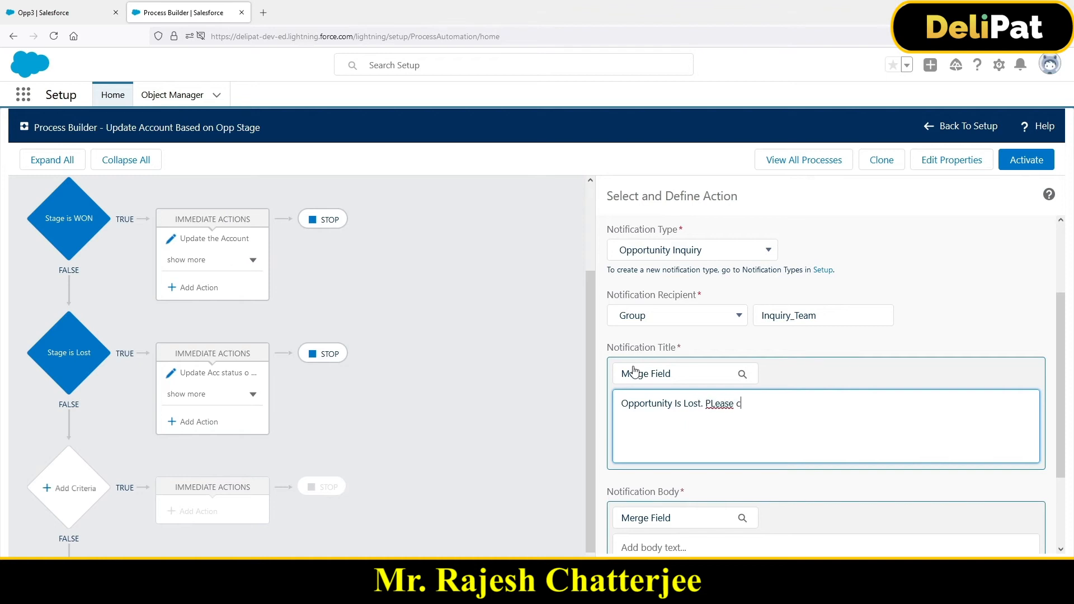
pyautogui.write('k')
pyautogui.click(716, 402)
pyautogui.press('BackSpace')
pyautogui.write('l')
# Start the notification body with "Hi, The opportunity name" followed by a merge field for the opportunity's Name
pyautogui.scroll(-2, 643, 427)
pyautogui.scroll(1, 672, 379)
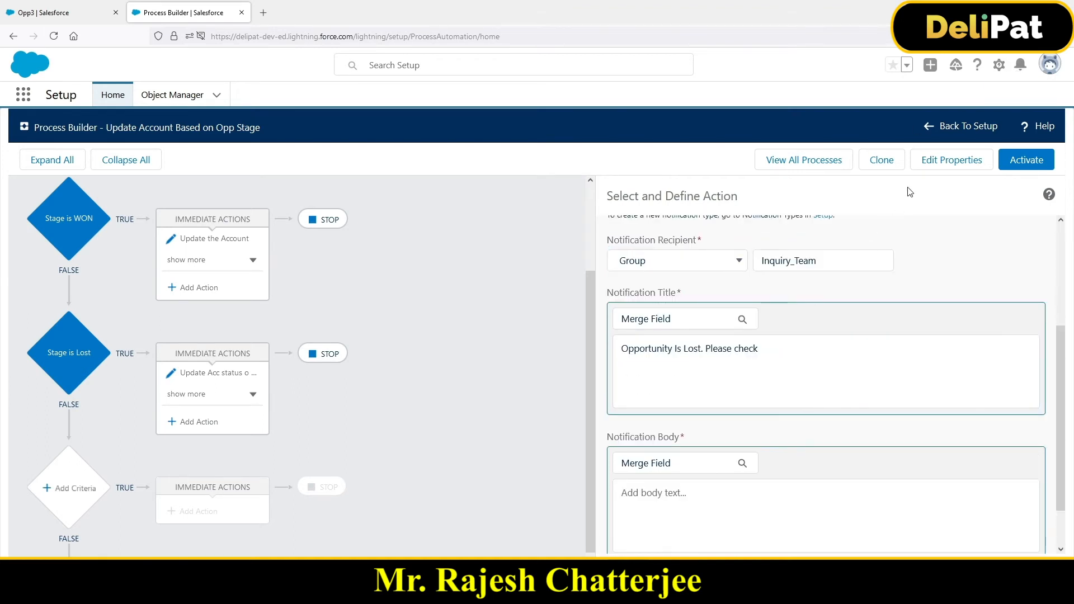
pyautogui.click(627, 492)
pyautogui.write('Hi, The opportunity name')
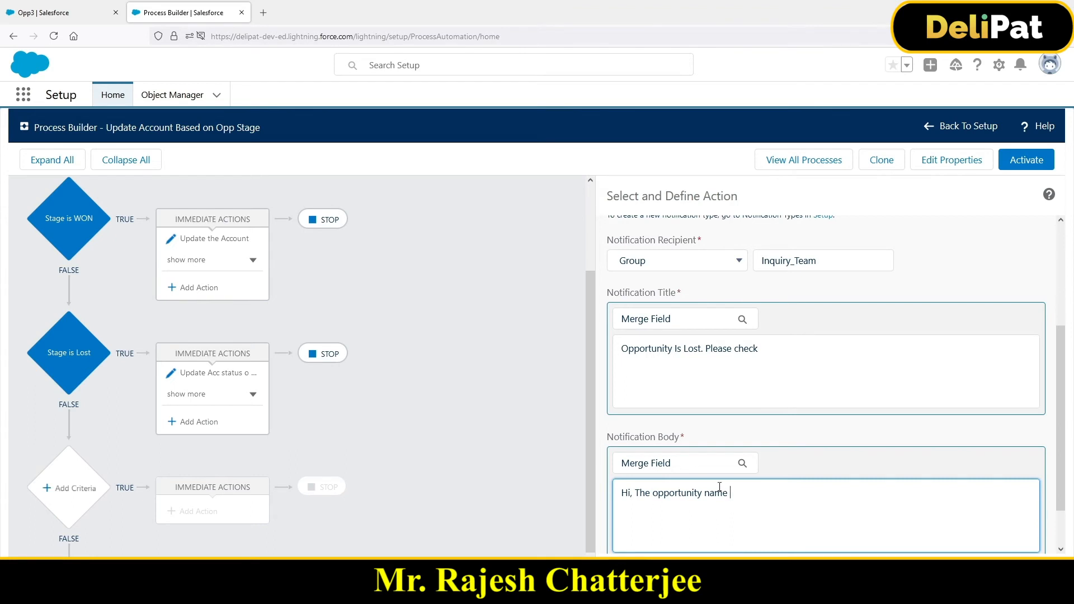
pyautogui.click(641, 470)
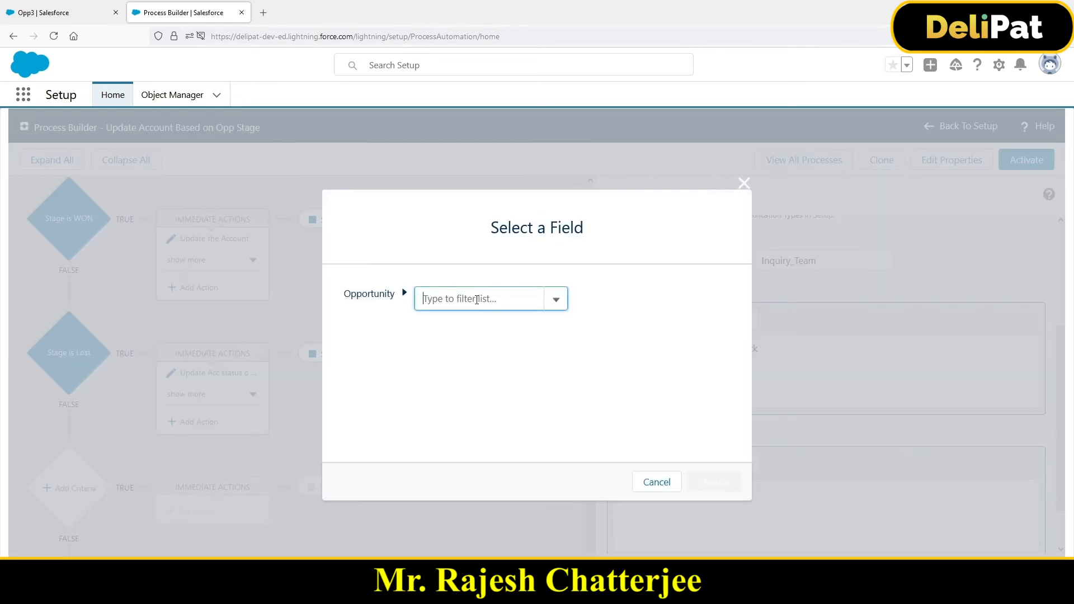
pyautogui.write('name')
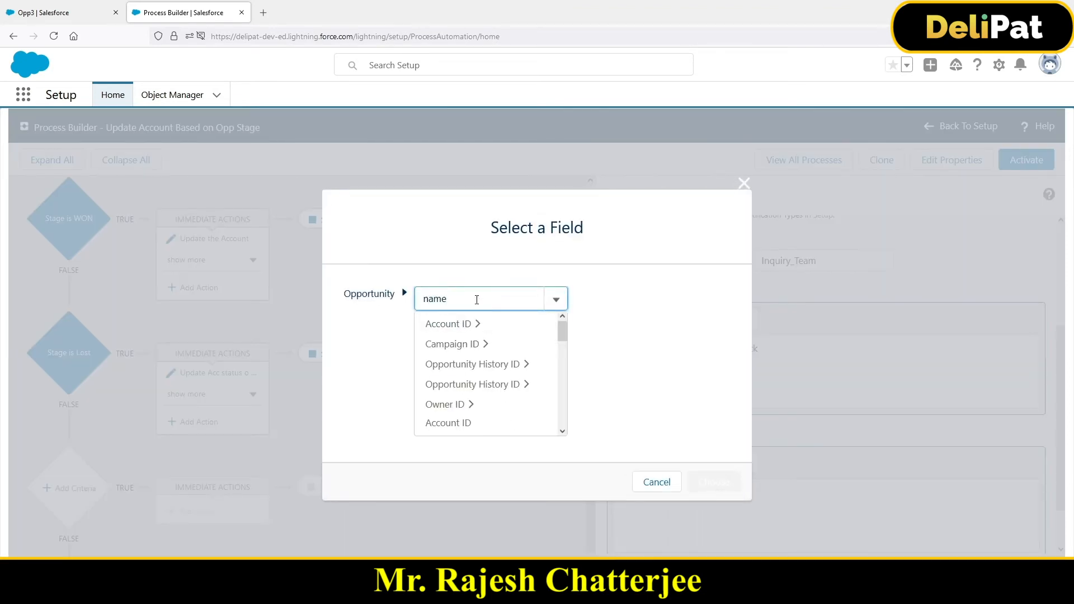
pyautogui.click(461, 327)
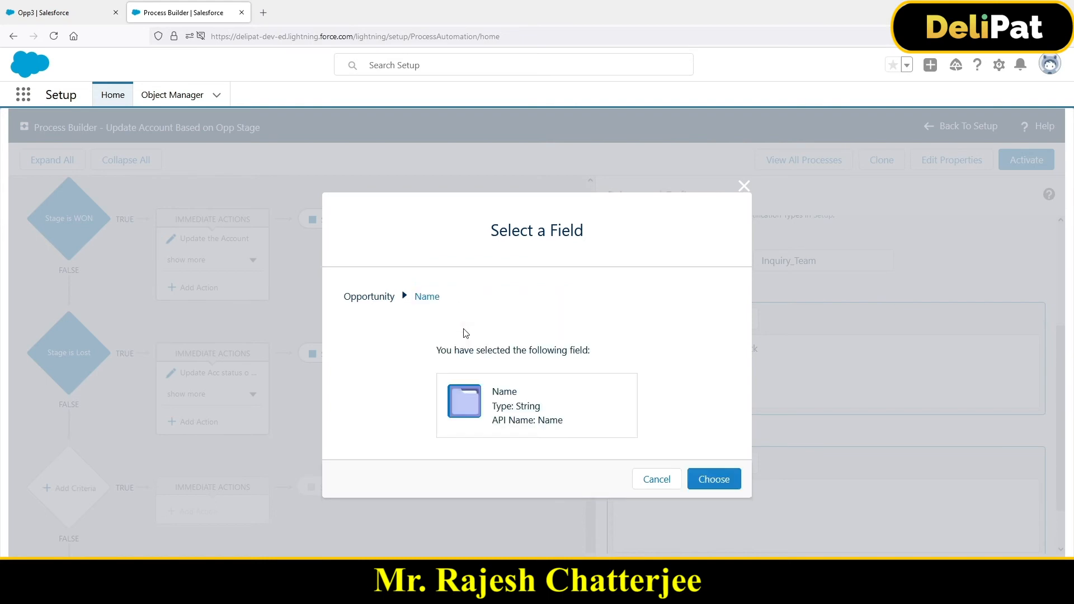
pyautogui.click(729, 477)
# Continue the notification body with ", owned by" and a merge field for the opportunity owner's First Name
pyautogui.write(', owned by')
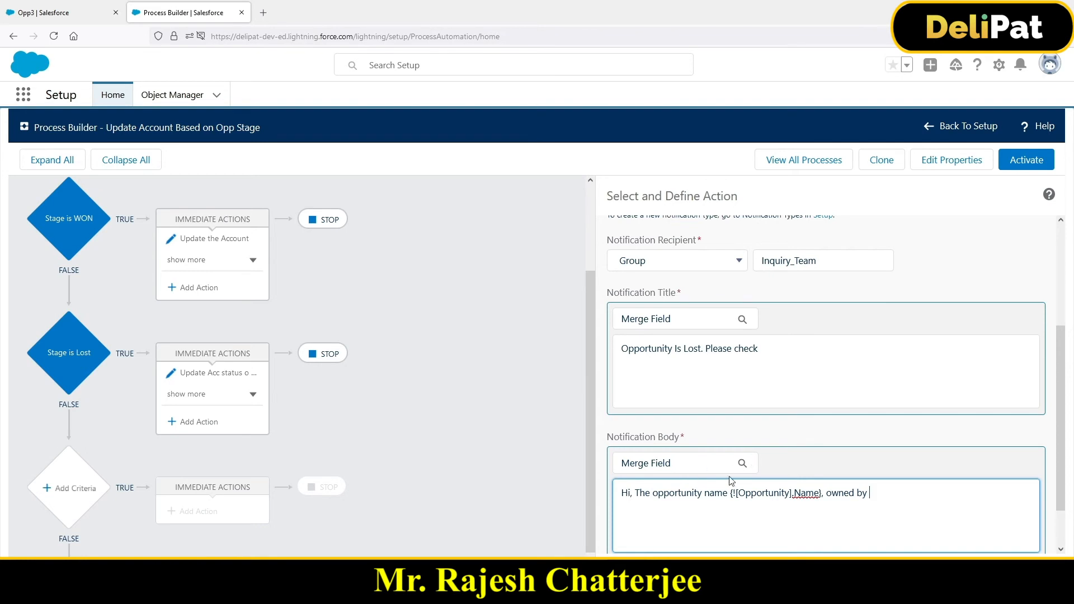
pyautogui.moveTo(730, 493); pyautogui.dragTo(817, 493)
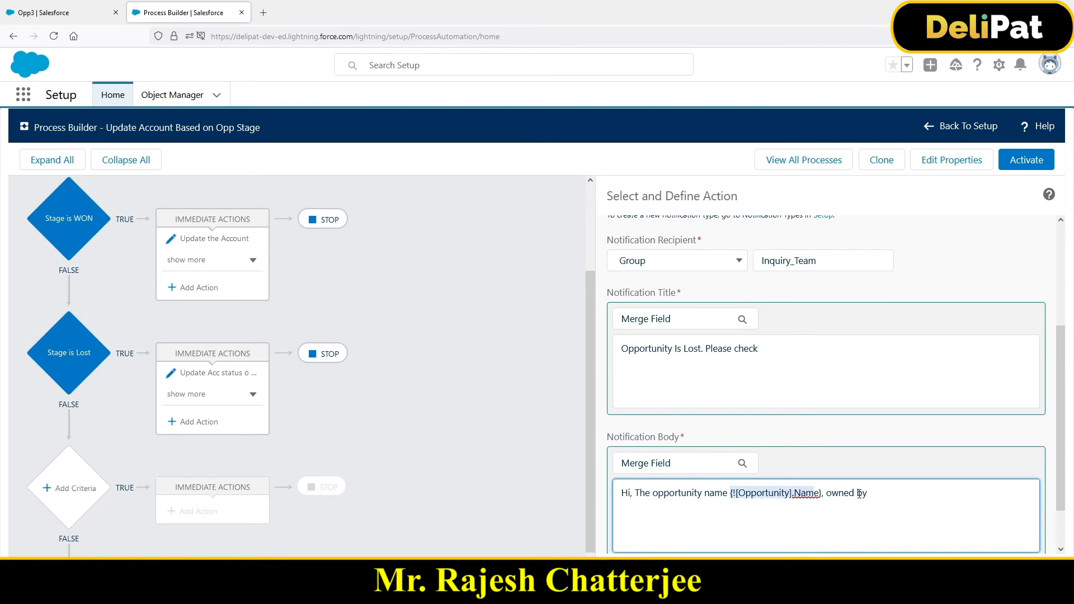
pyautogui.click(887, 491)
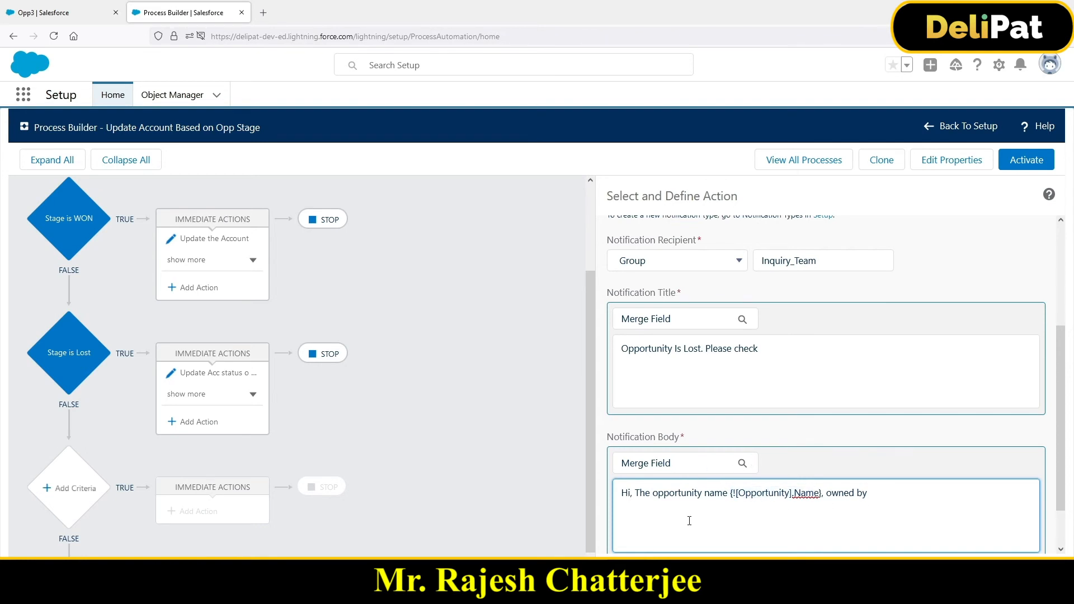
pyautogui.click(692, 471)
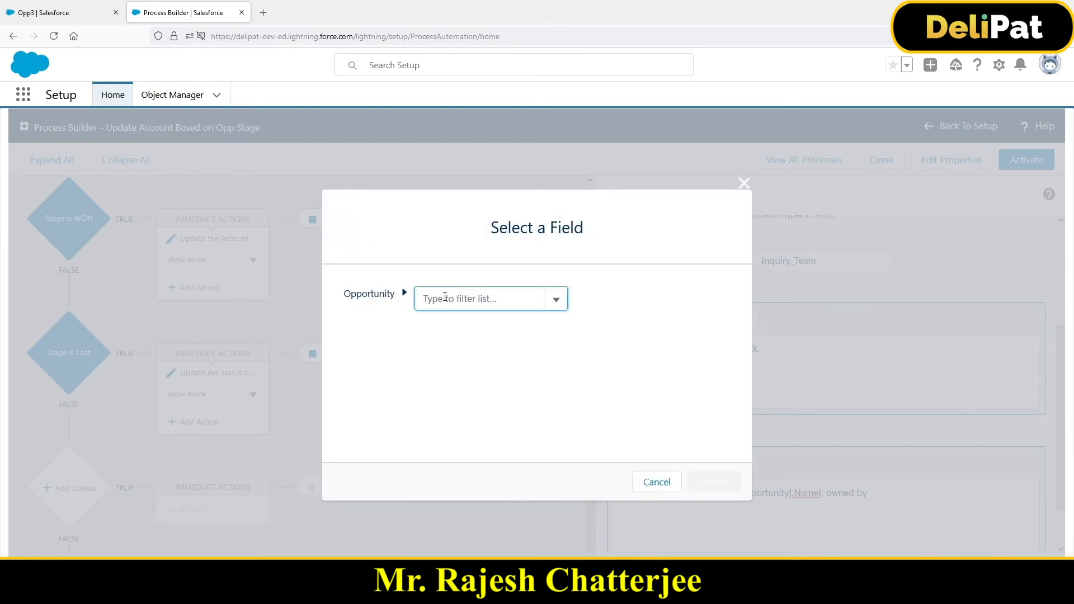
pyautogui.click(444, 301)
pyautogui.write('ow')
pyautogui.write('ner')
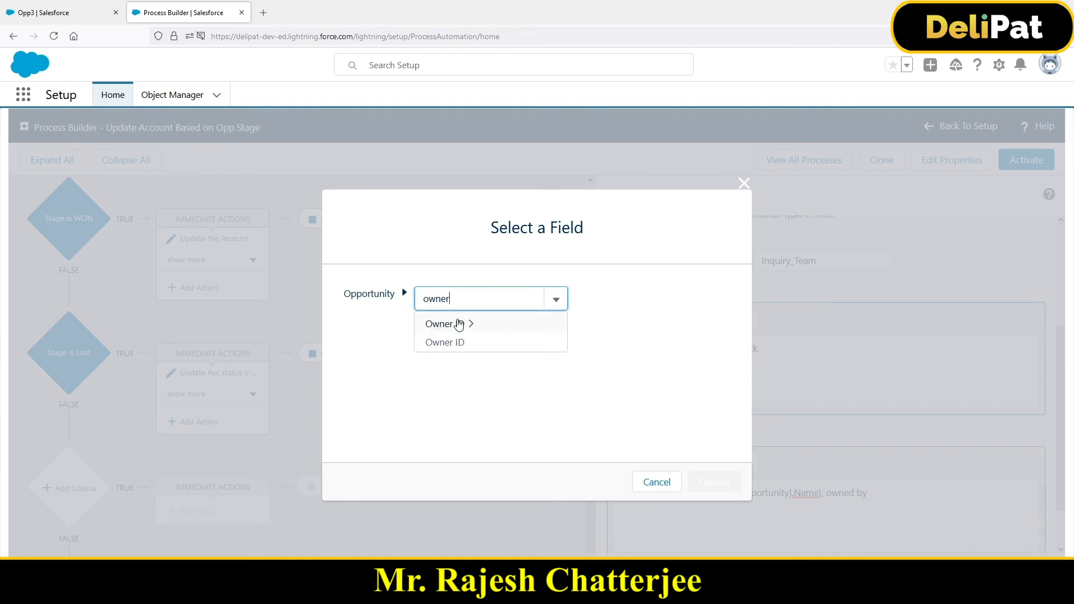
pyautogui.click(443, 323)
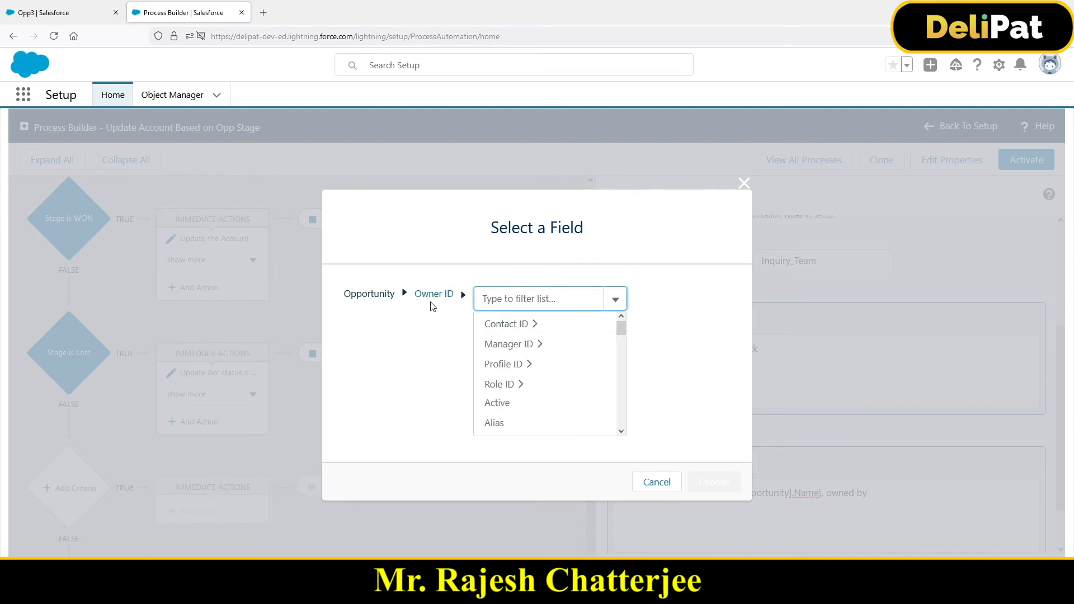
pyautogui.write('na')
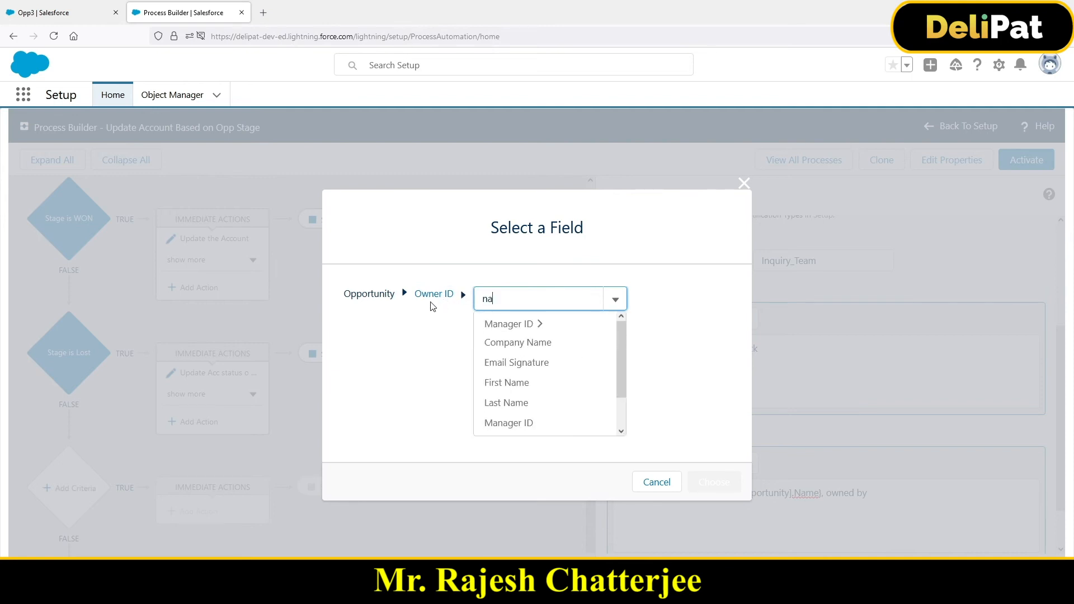
pyautogui.write('m')
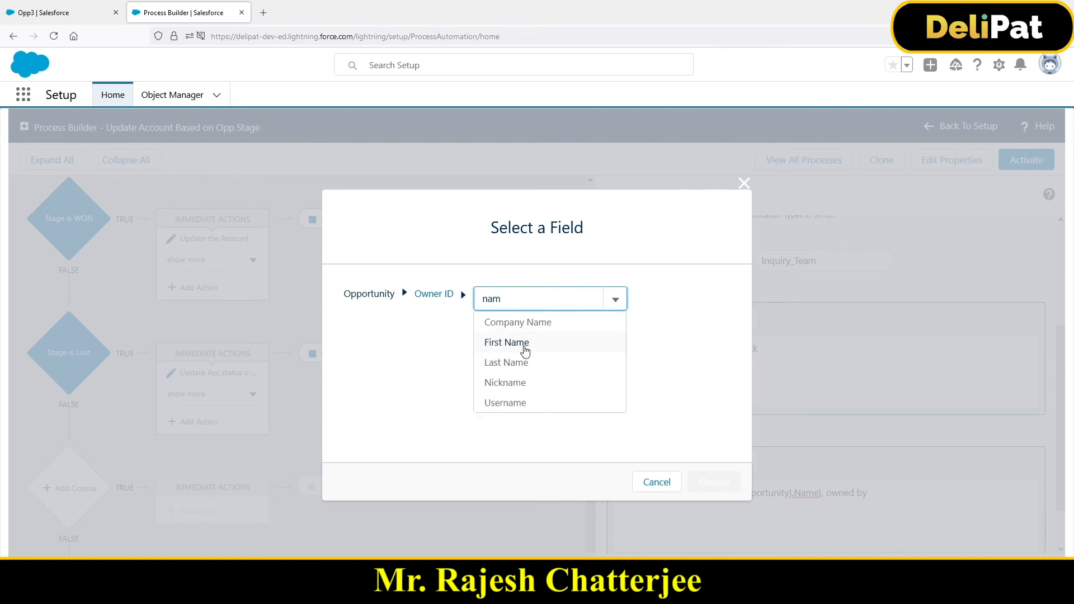
pyautogui.click(525, 348)
pyautogui.click(714, 479)
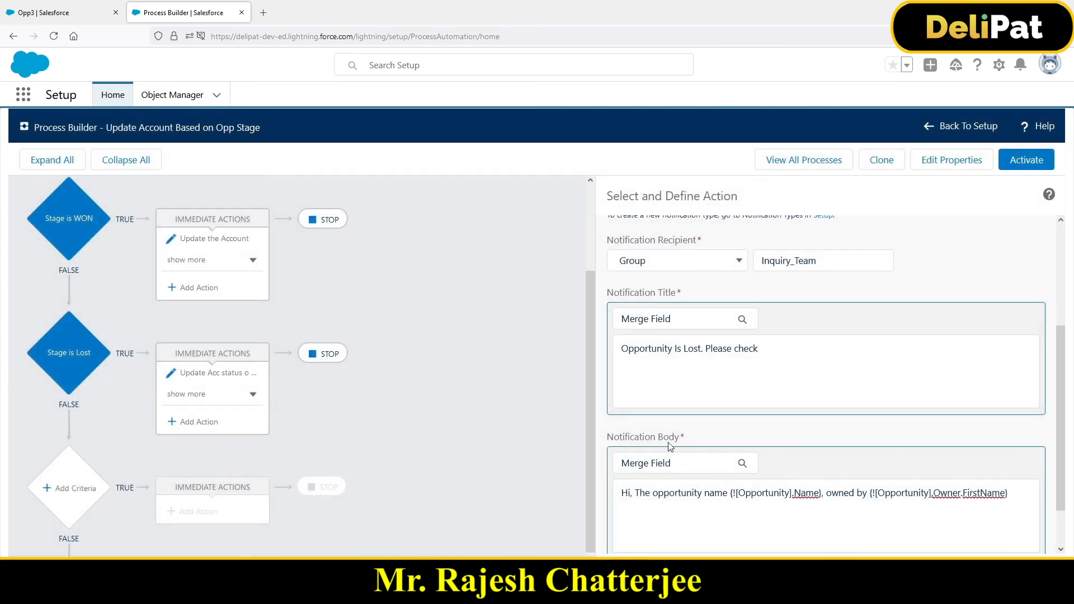
# Add a merge field for the opportunity owner's Last Name to the end of the notification body
pyautogui.scroll(-1, 643, 437)
pyautogui.click(647, 416)
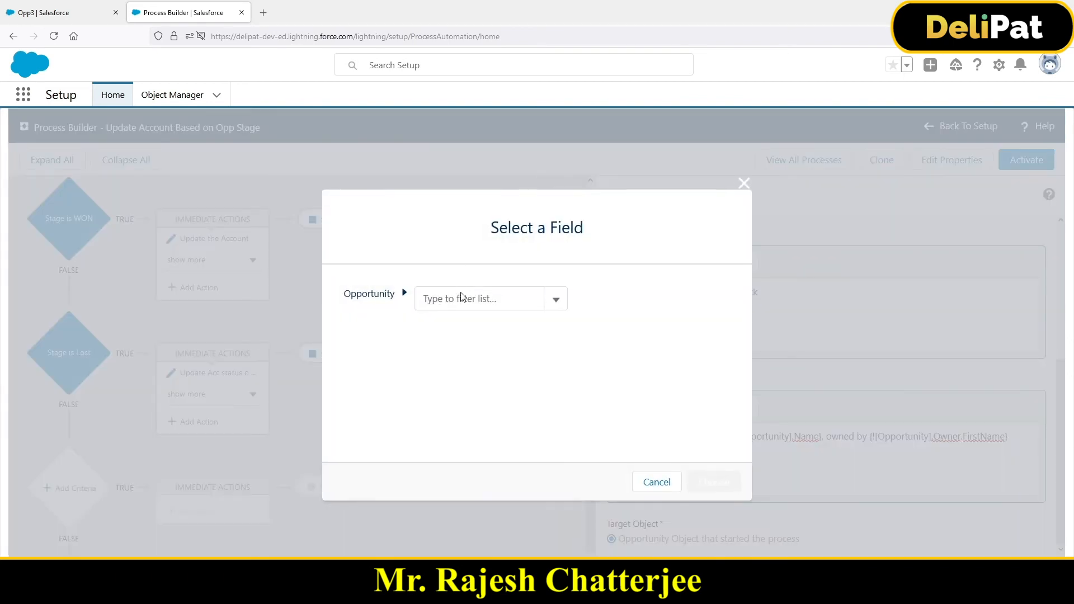
pyautogui.click(463, 298)
pyautogui.write('ow')
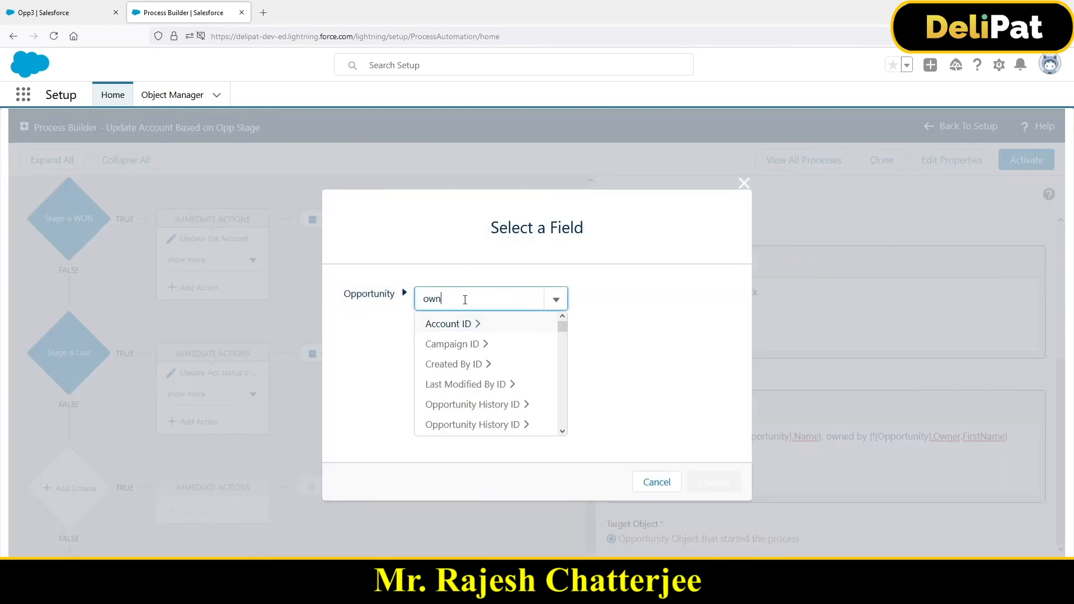
pyautogui.write('n')
pyautogui.click(462, 324)
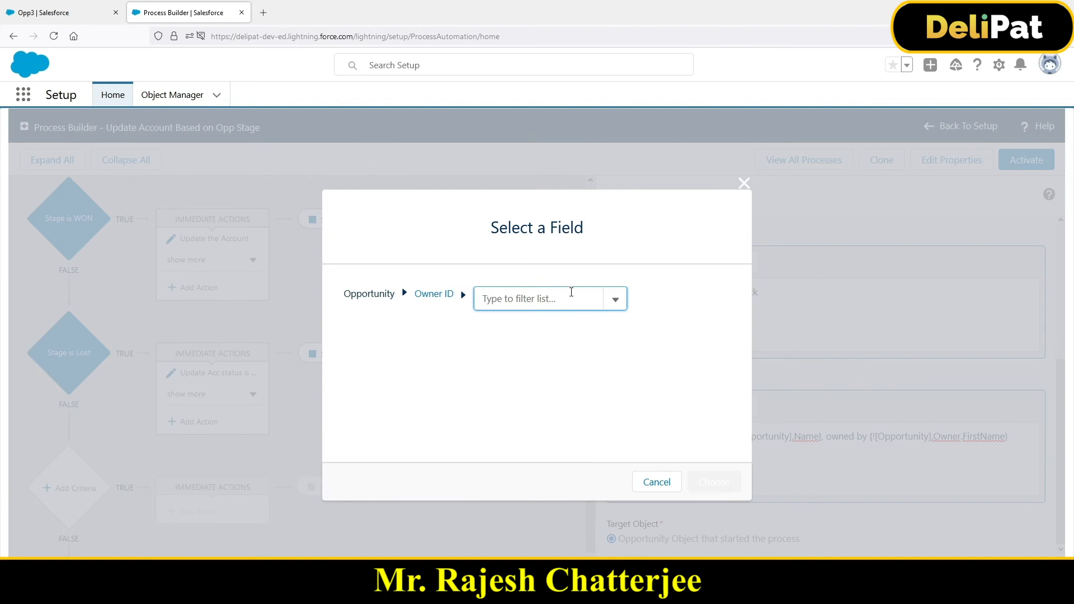
pyautogui.write('last')
pyautogui.click(508, 329)
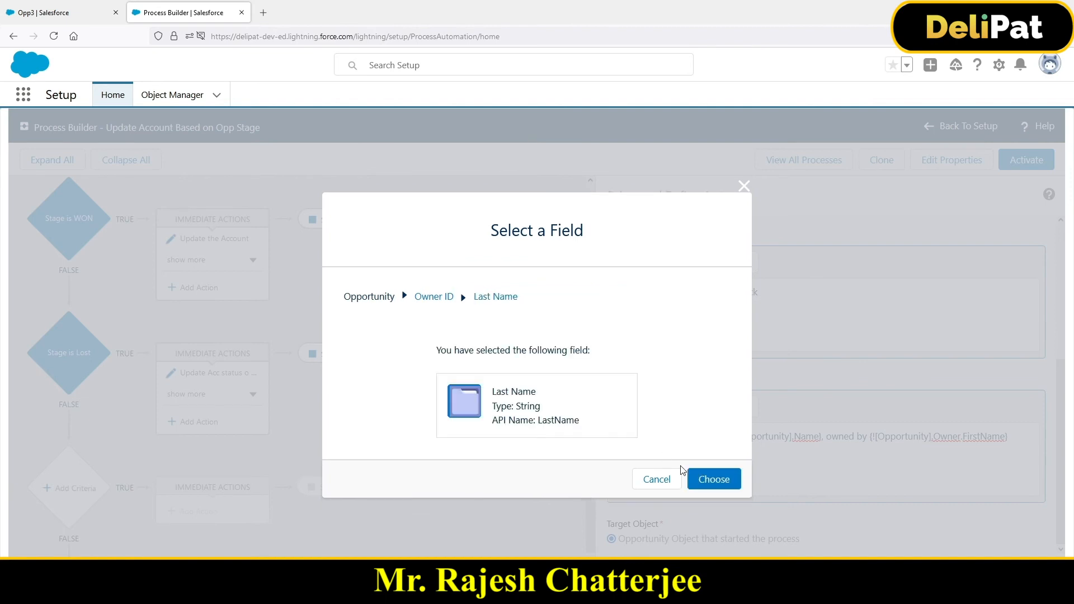
pyautogui.click(700, 477)
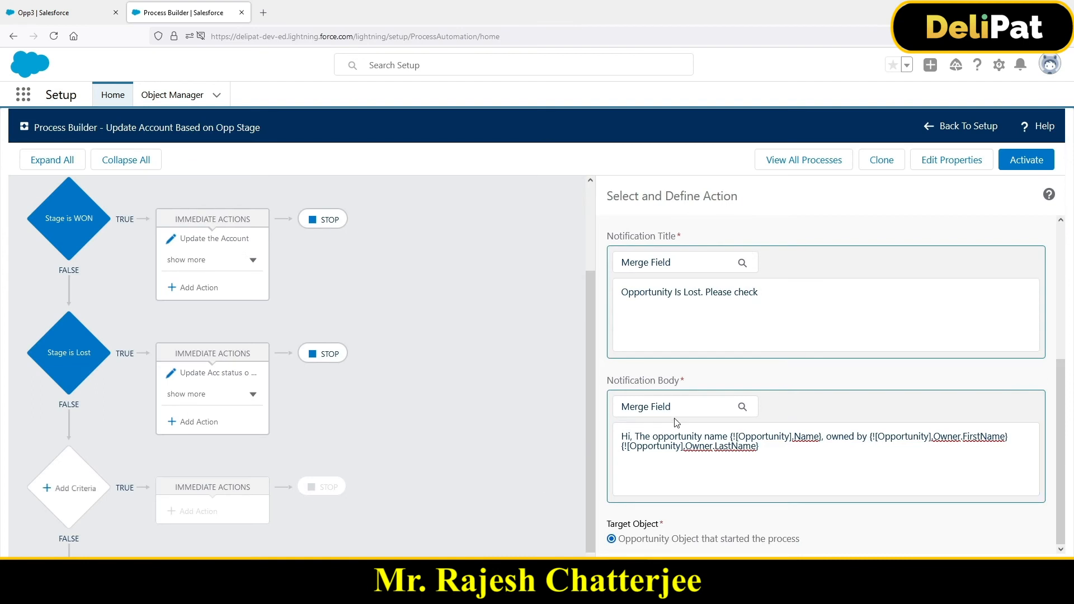
# Finish the notification body with "is lost, Can you please check" and save the action
pyautogui.moveTo(734, 436); pyautogui.dragTo(814, 437)
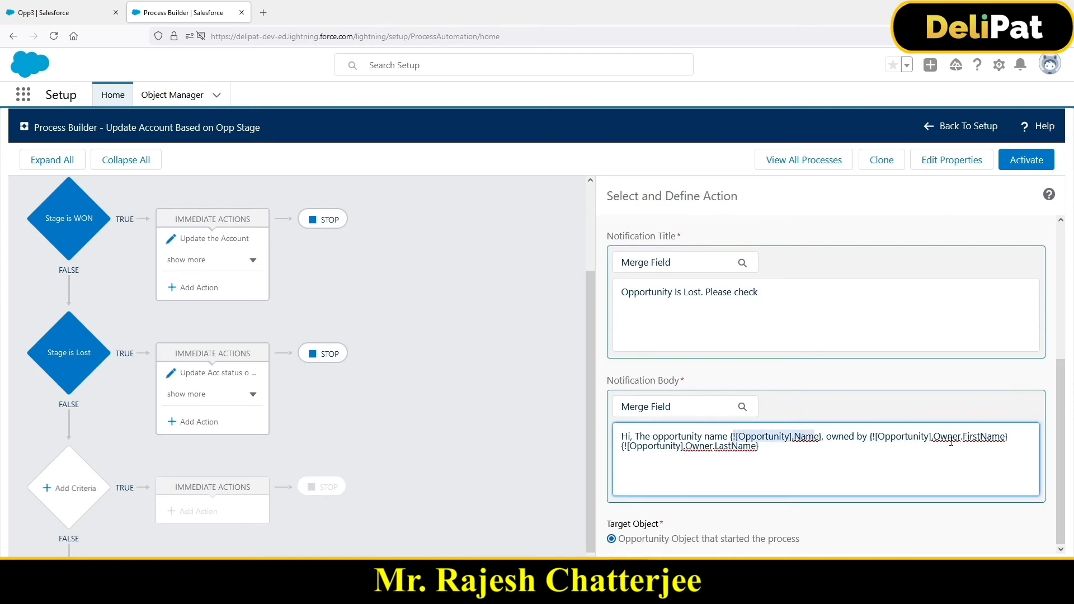
pyautogui.click(767, 449)
pyautogui.scroll(1, 685, 437)
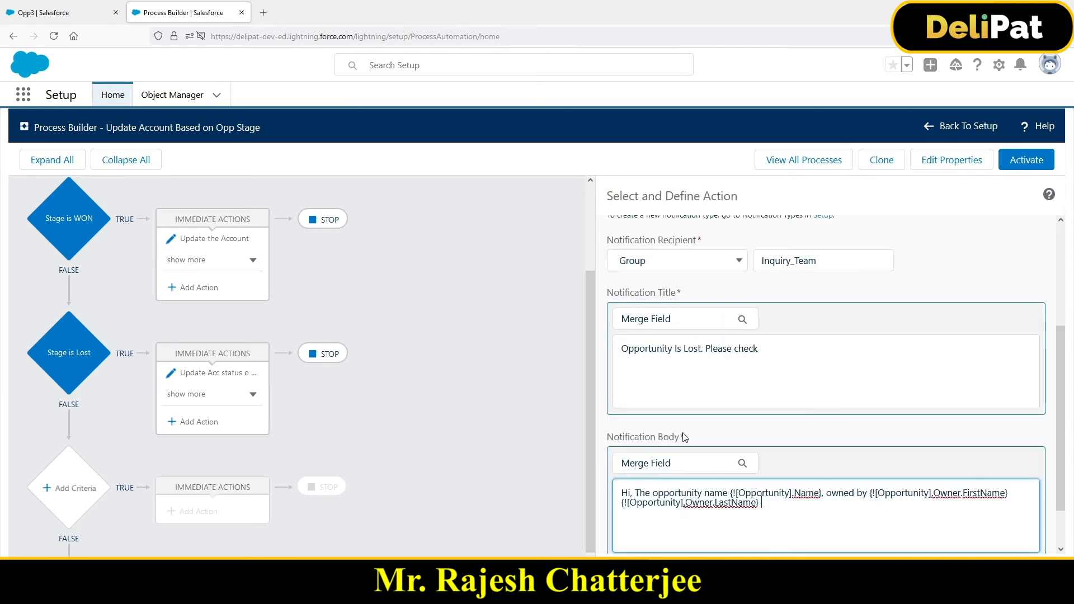
pyautogui.write('is lost, Can you please check')
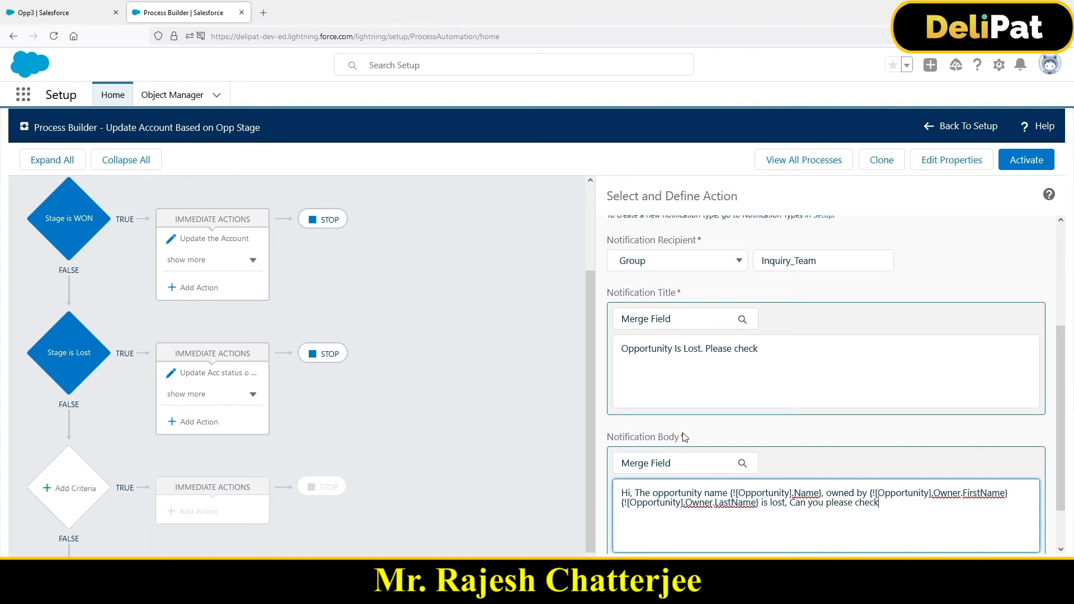
pyautogui.scroll(-2, 660, 442)
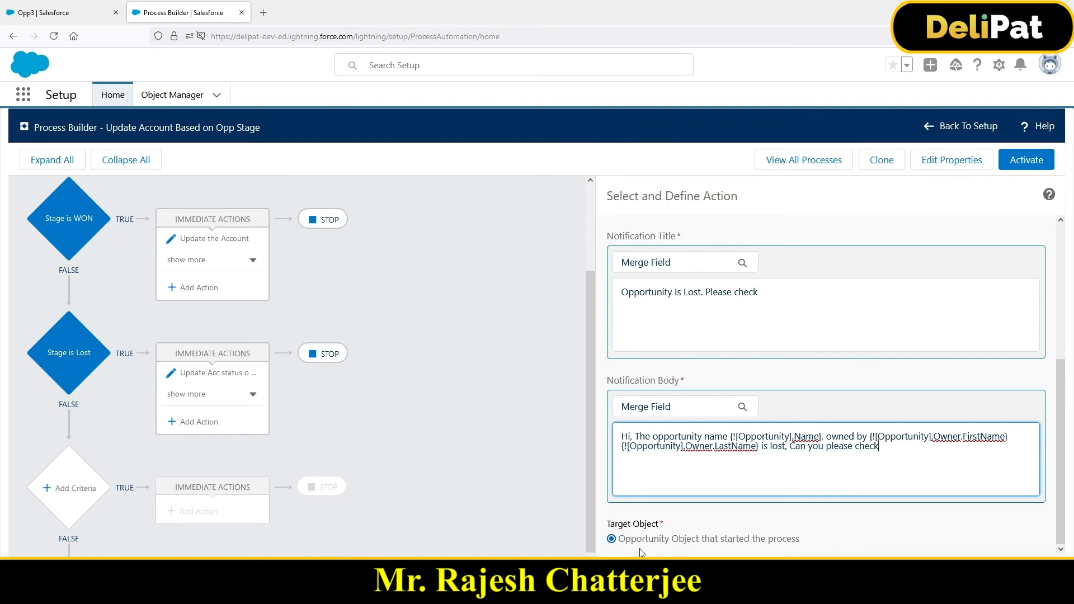
pyautogui.scroll(1, 638, 546)
pyautogui.scroll(-1, 662, 533)
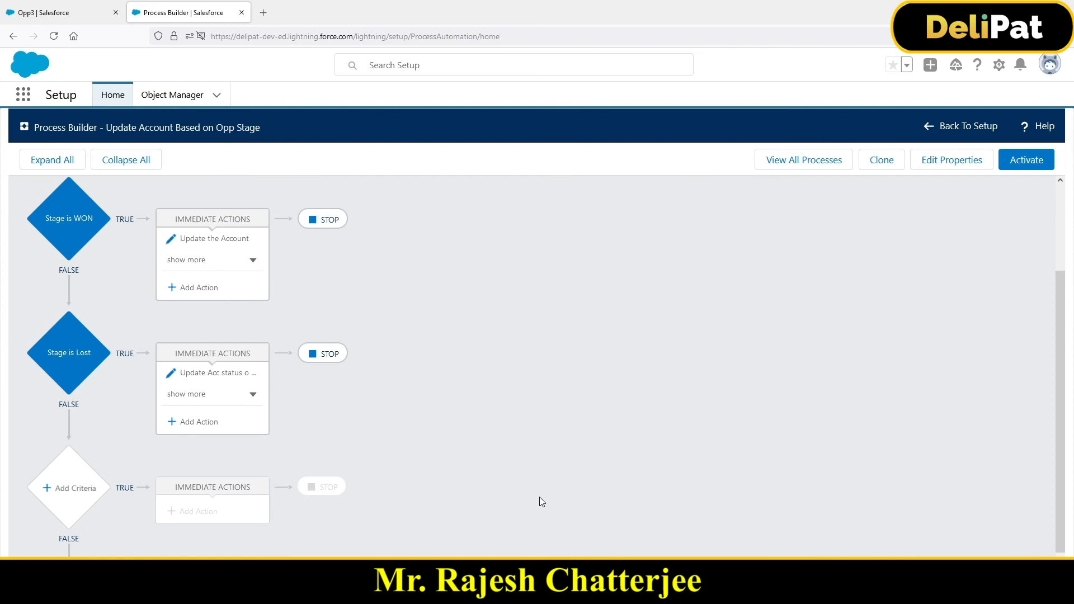
# Activate this version of the process, confirm the activation, and switch to the Opp3 opportunity record
pyautogui.click(1024, 162)
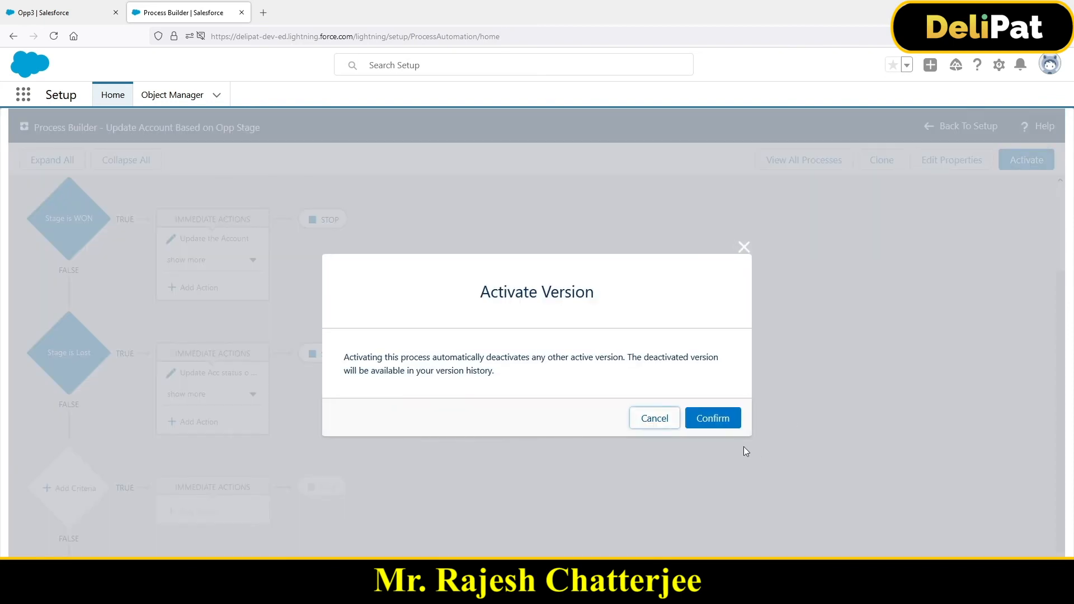
pyautogui.click(725, 420)
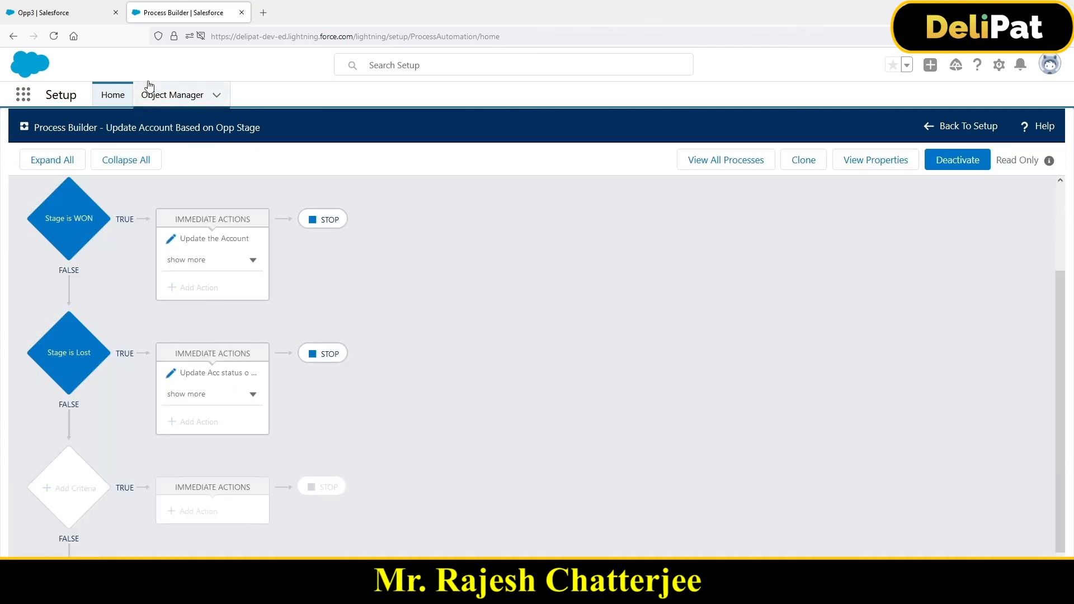
pyautogui.click(74, 20)
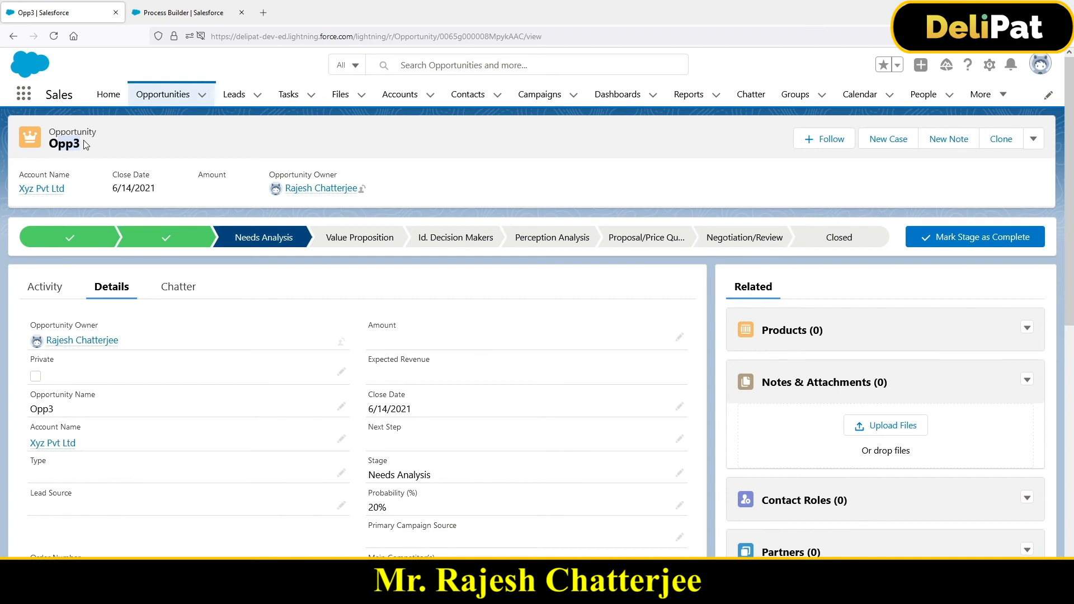
# Reload the Opp3 opportunity record, close it with the stage Closed Lost, and save
pyautogui.click(53, 37)
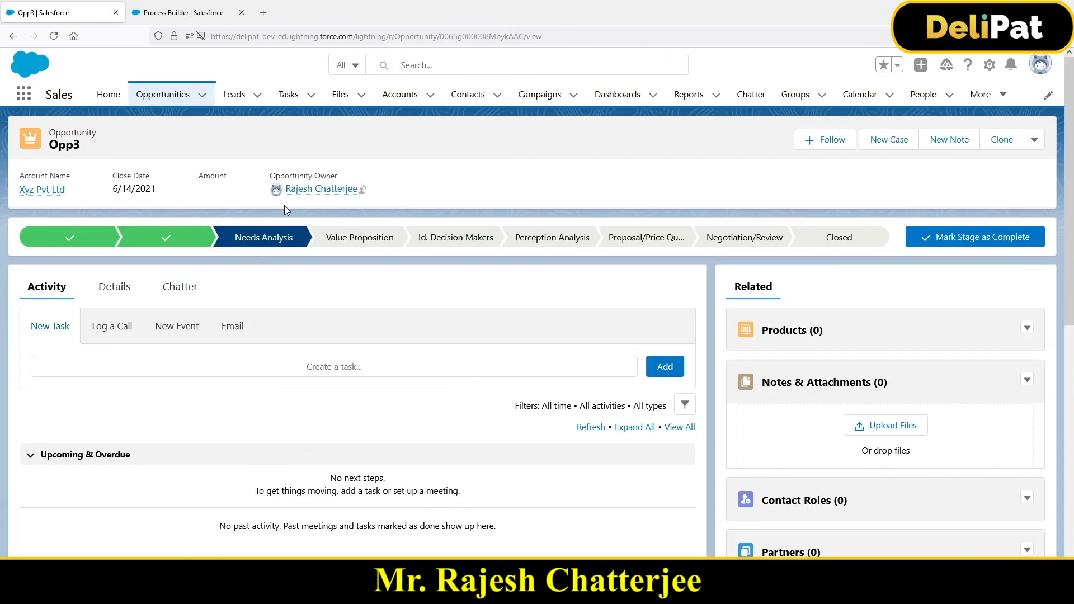
pyautogui.click(836, 242)
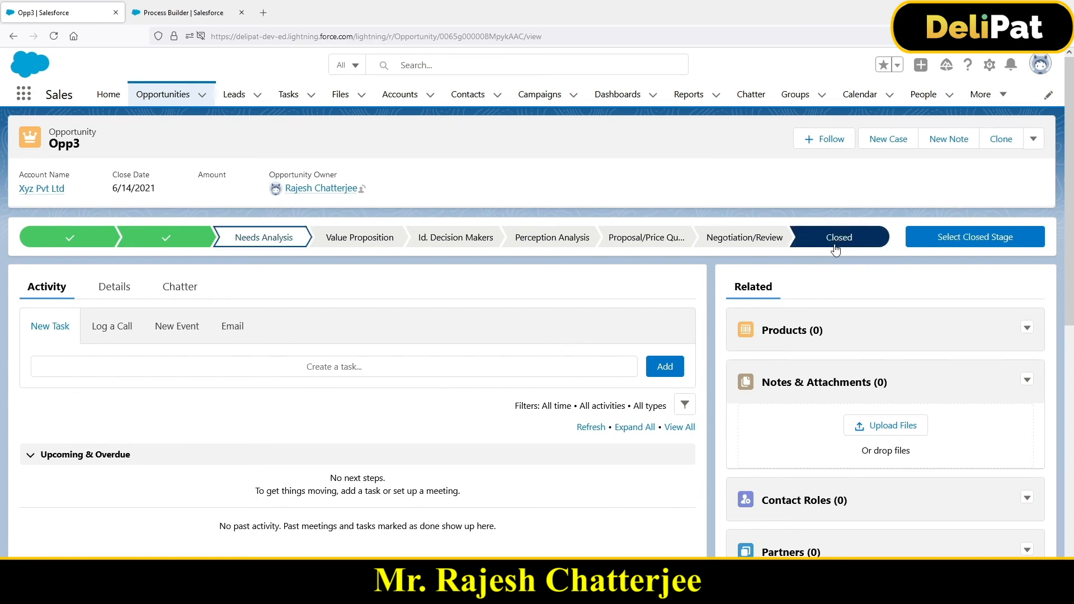
pyautogui.click(979, 235)
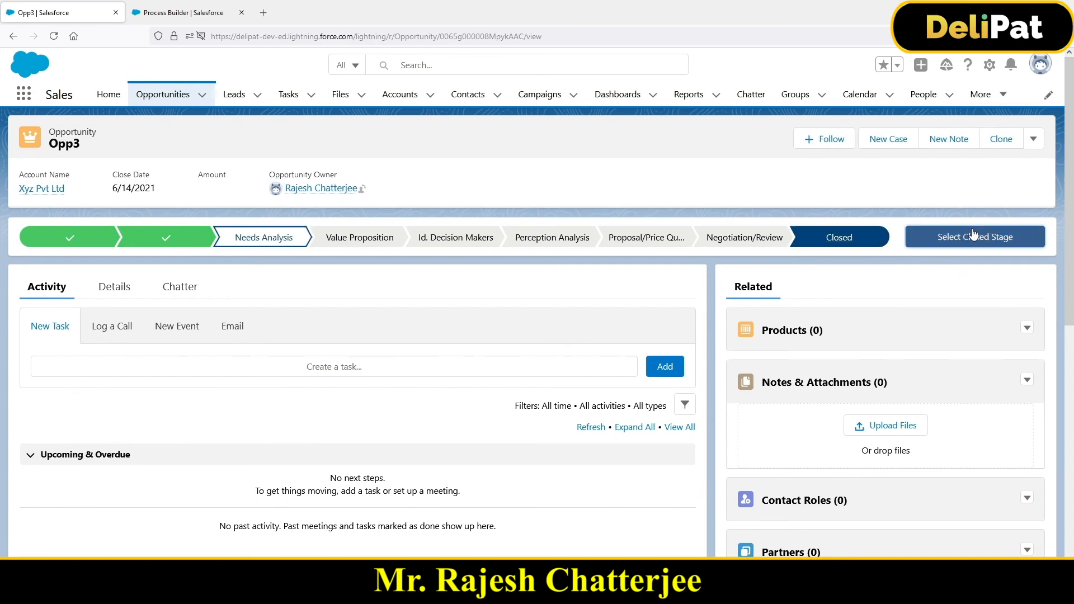
pyautogui.click(446, 331)
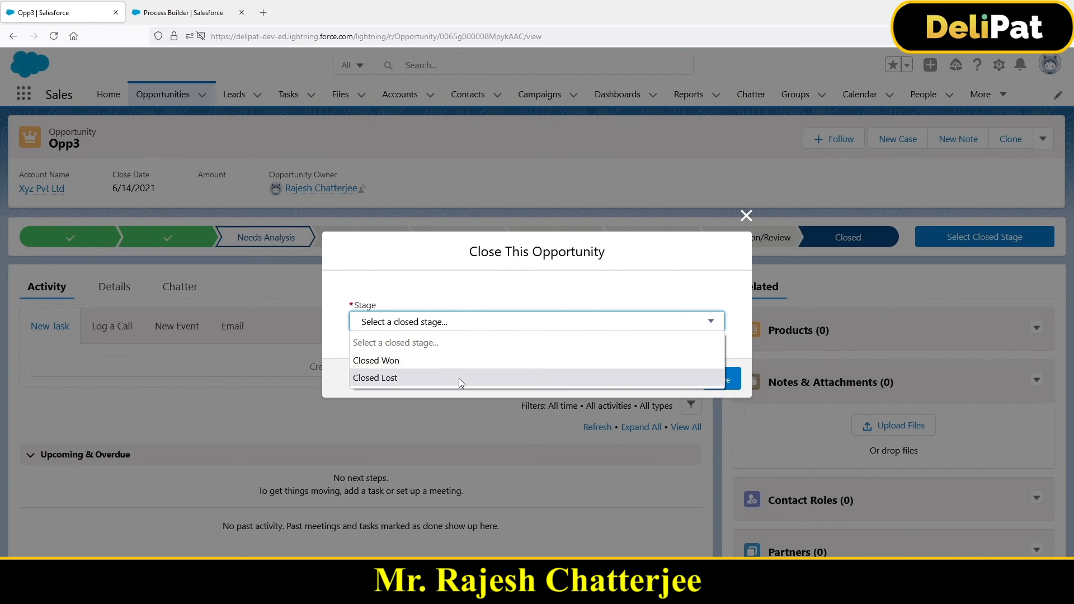
pyautogui.click(459, 379)
pyautogui.click(723, 378)
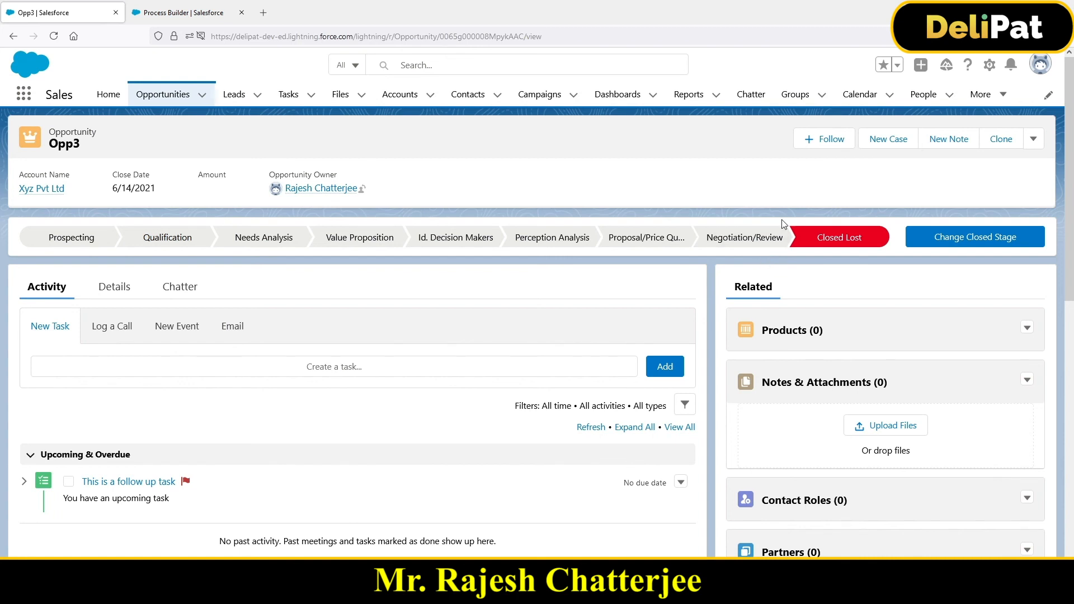
# Open Setup, find the Users page by searching for "users", and log in as the testing user with the Floor Executive profile
pyautogui.click(989, 65)
pyautogui.click(948, 133)
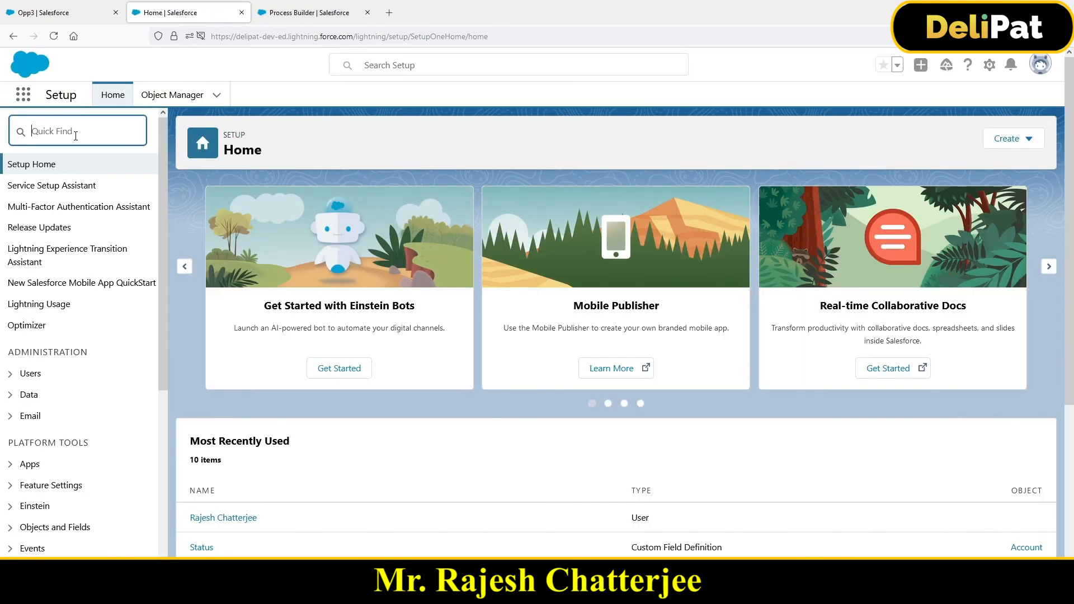
pyautogui.write('users')
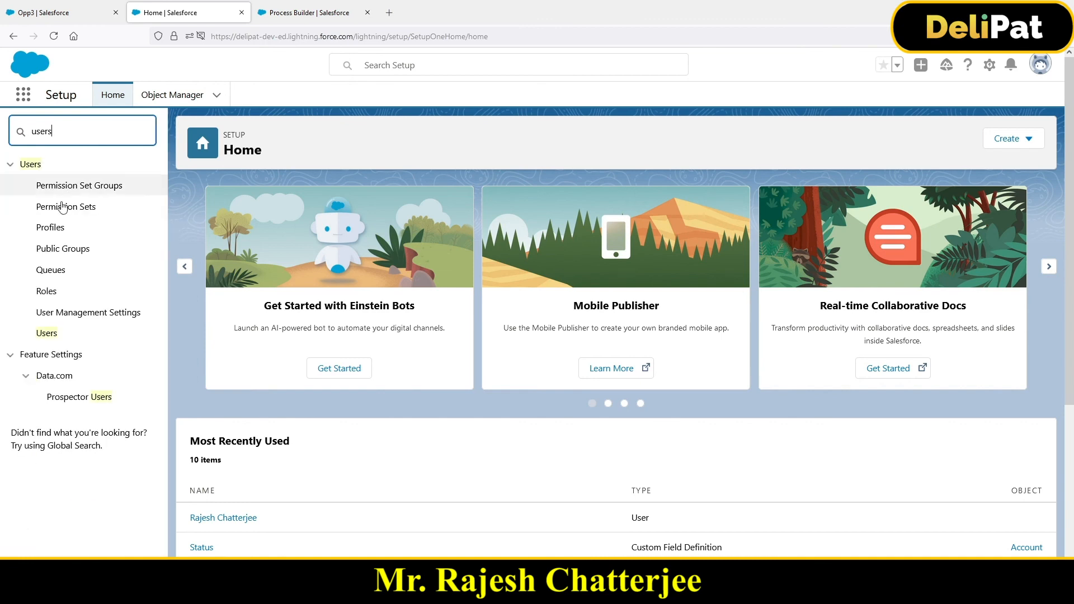
pyautogui.click(48, 334)
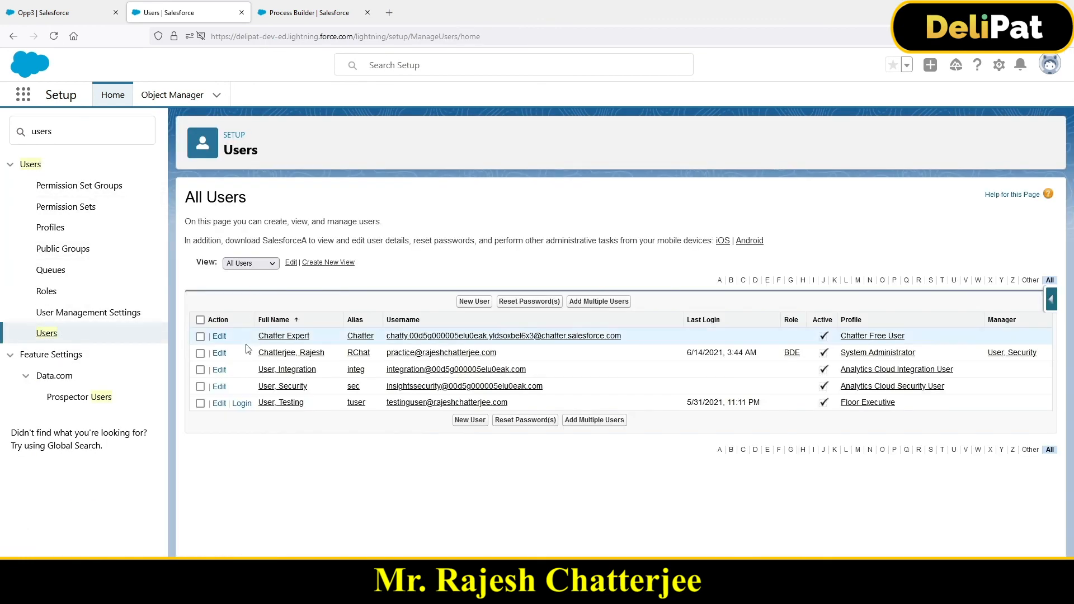
pyautogui.click(242, 404)
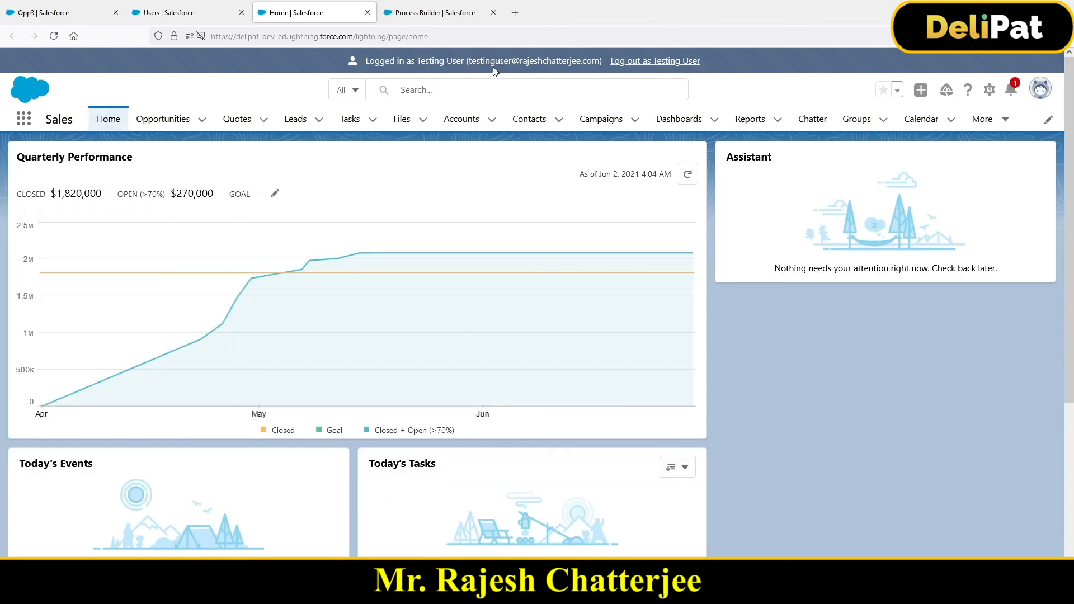
# Open the testing user's notifications and examine the title and body of the newest lost-opportunity alert at a larger size
pyautogui.click(1013, 89)
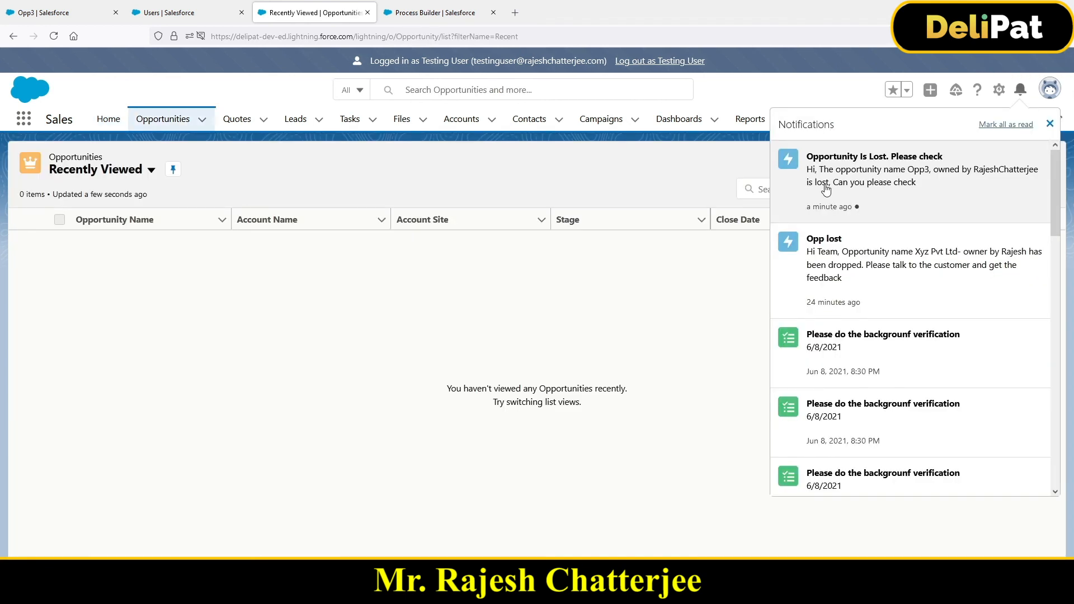
pyautogui.hotkey('ctrl', '+')
pyautogui.hotkey('ctrl', '+')
pyautogui.hotkey('ctrl', '+')
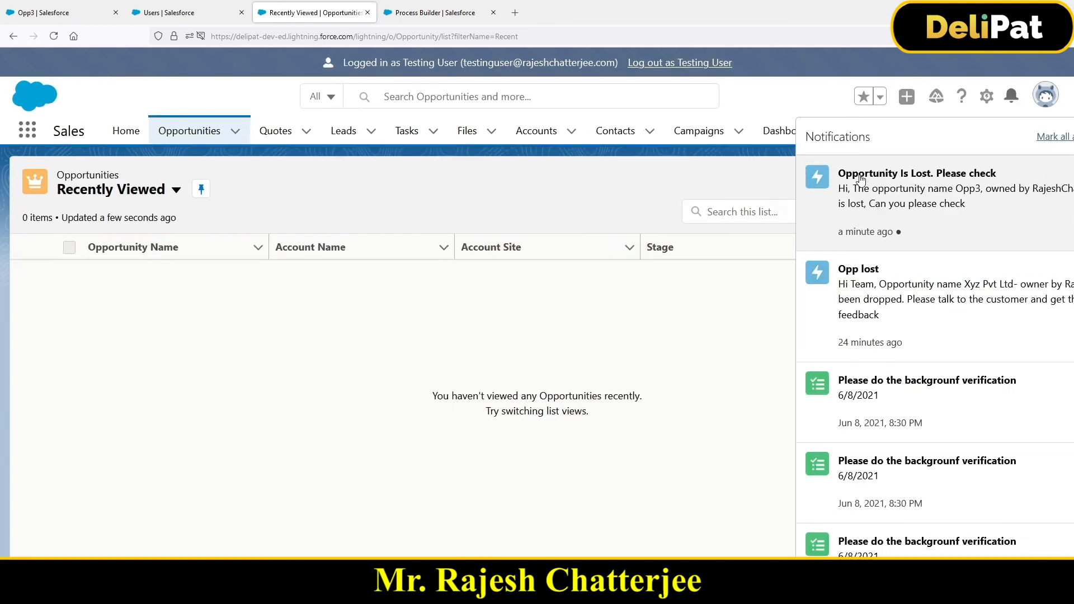
pyautogui.hotkey('ctrl', '+')
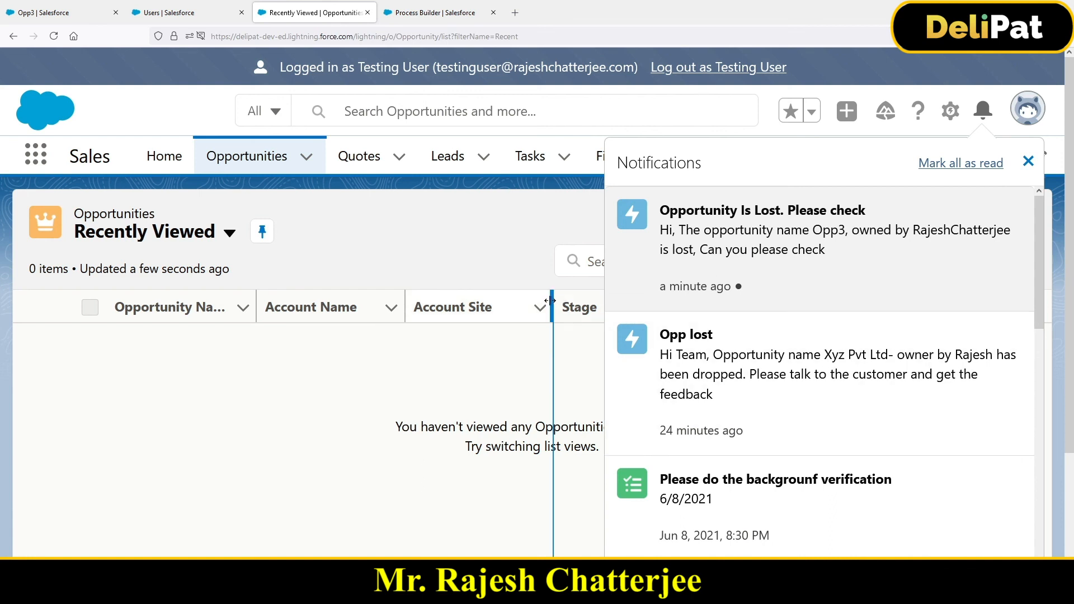
pyautogui.hotkey('ctrl', '-')
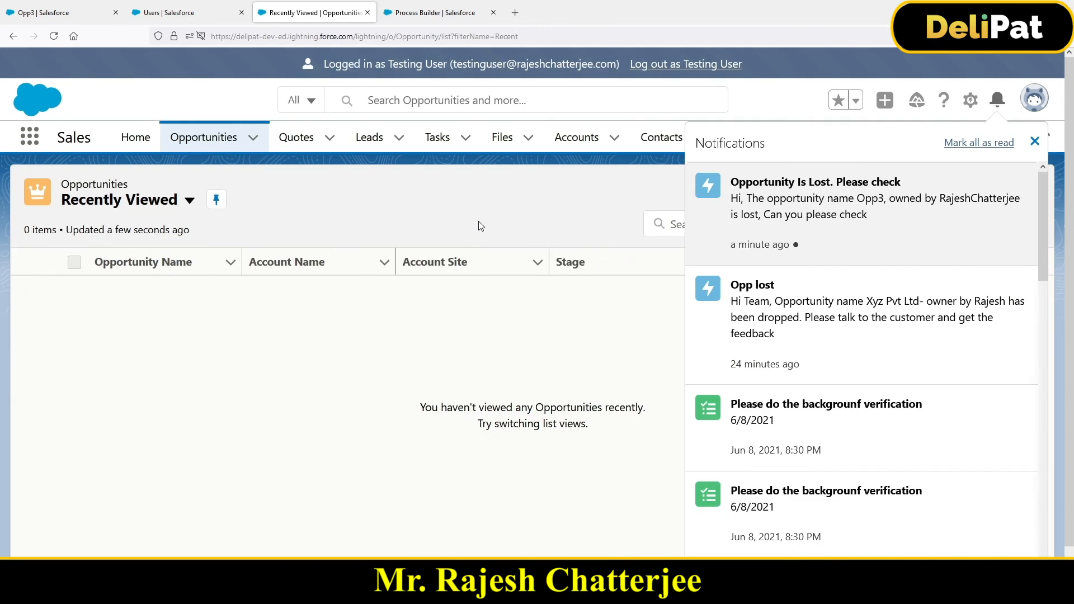
pyautogui.hotkey('ctrl', '-')
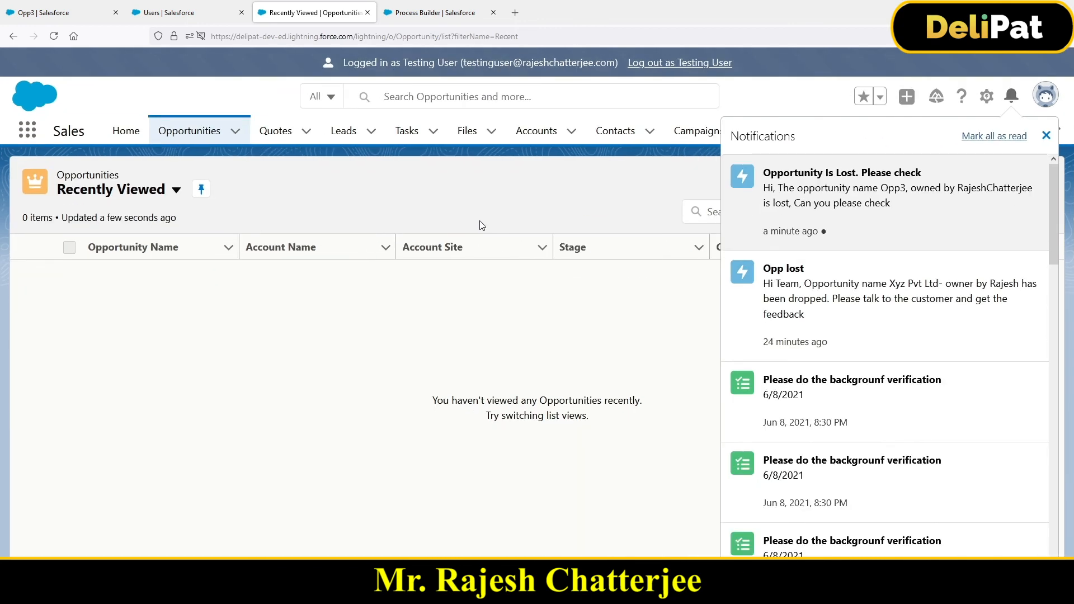